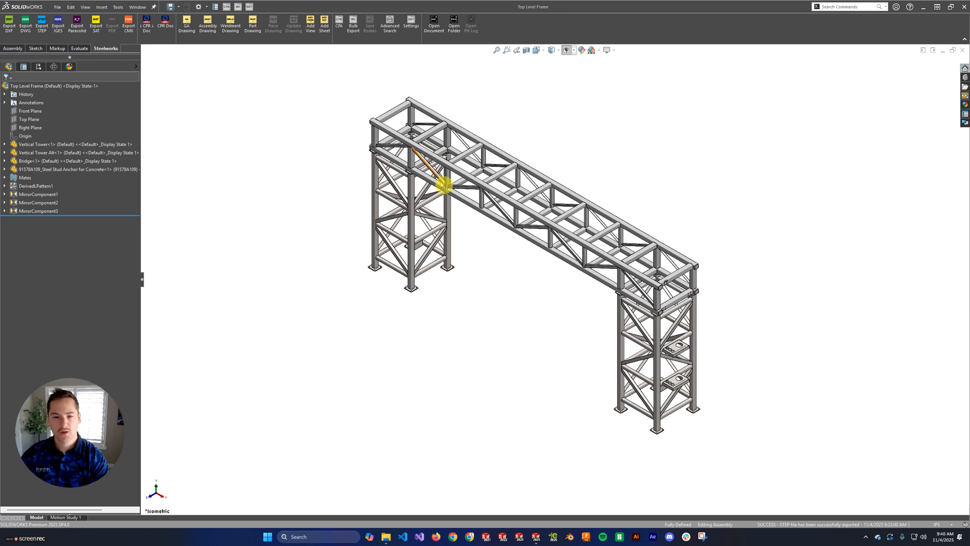
# - Examine the frame assembly's two vertical towers, the bridge and the steel stud anchor at the tower base
pyautogui.click(76, 144)
pyautogui.click(78, 152)
pyautogui.click(80, 161)
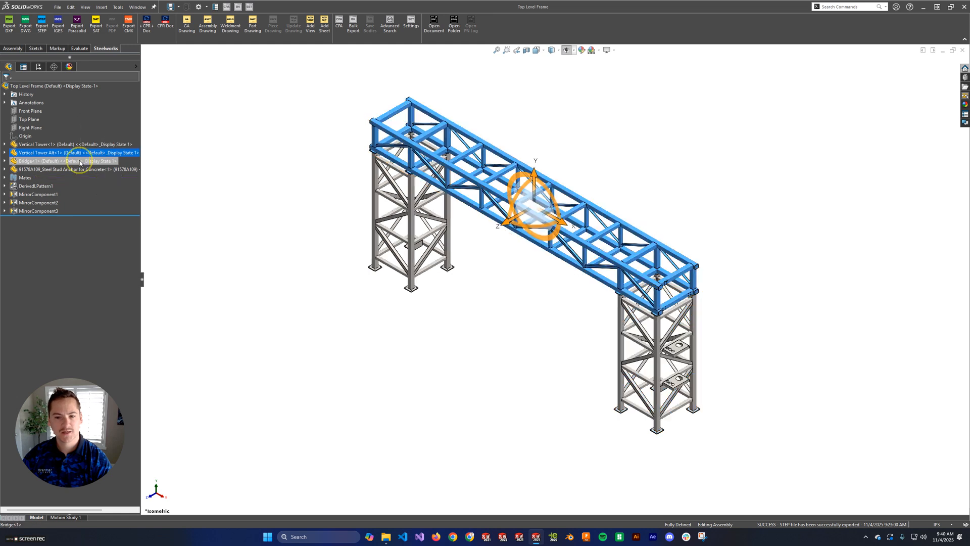
pyautogui.click(71, 169)
pyautogui.scroll(-5, 480, 294)
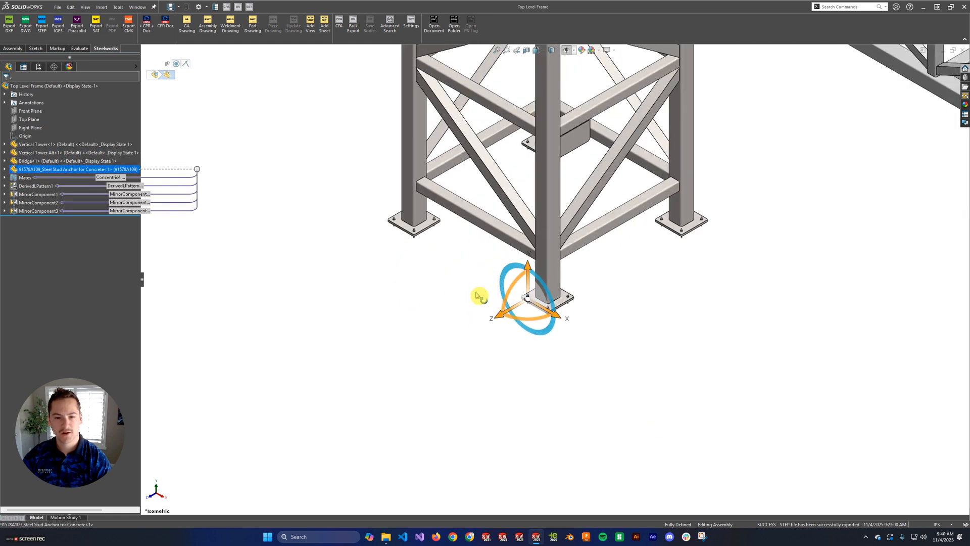
pyautogui.click(721, 329)
pyautogui.scroll(6, 717, 329)
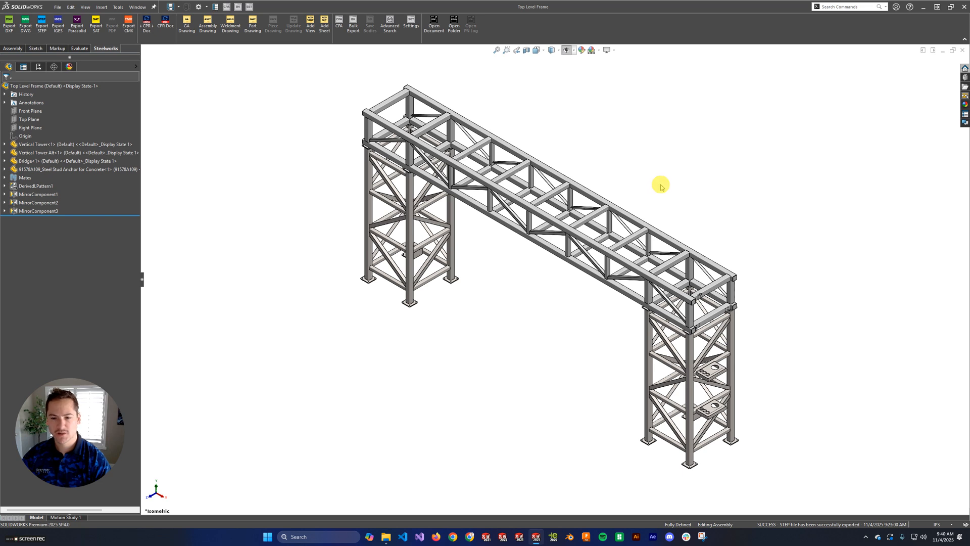
# - Open the Bridge component from the assembly as its own part document
pyautogui.rightClick(627, 217)
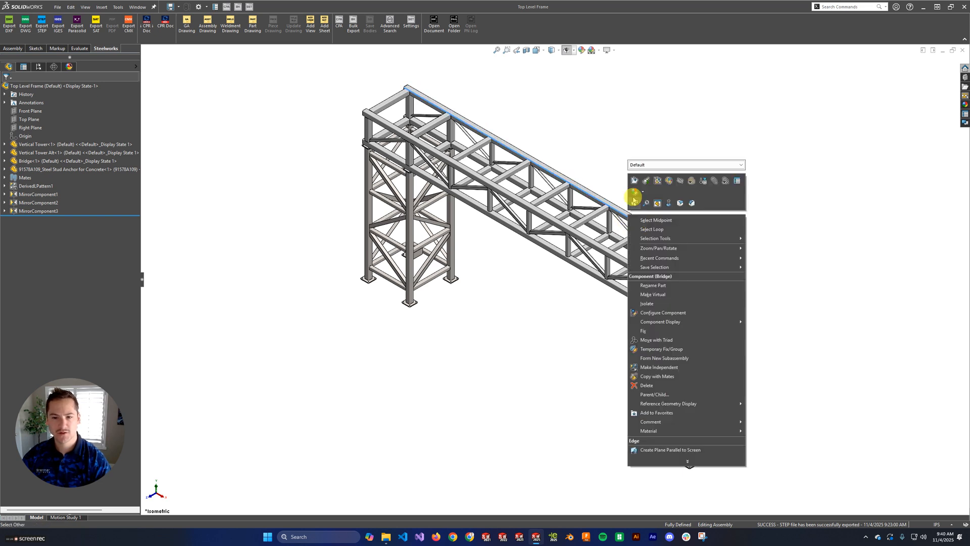
pyautogui.click(634, 180)
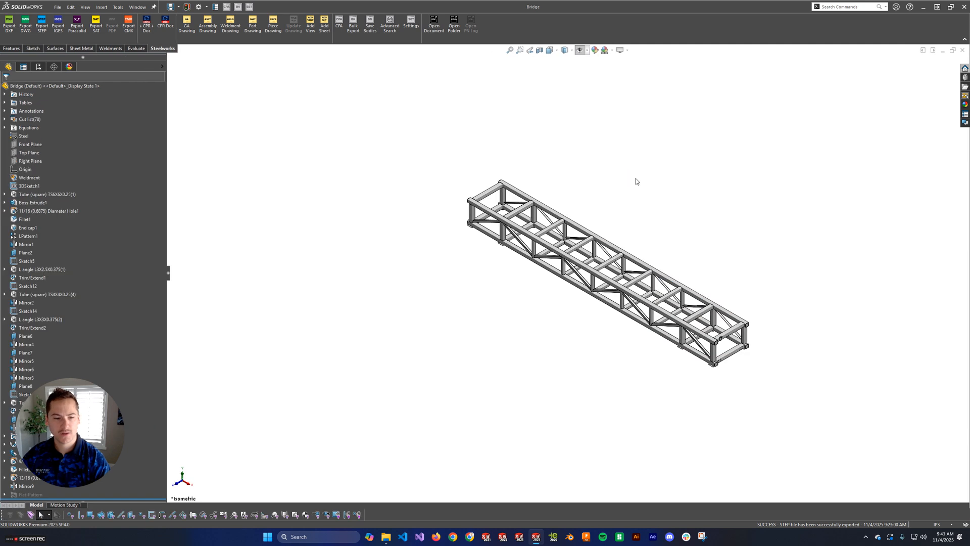
pyautogui.scroll(-3, 743, 338)
pyautogui.scroll(1, 713, 322)
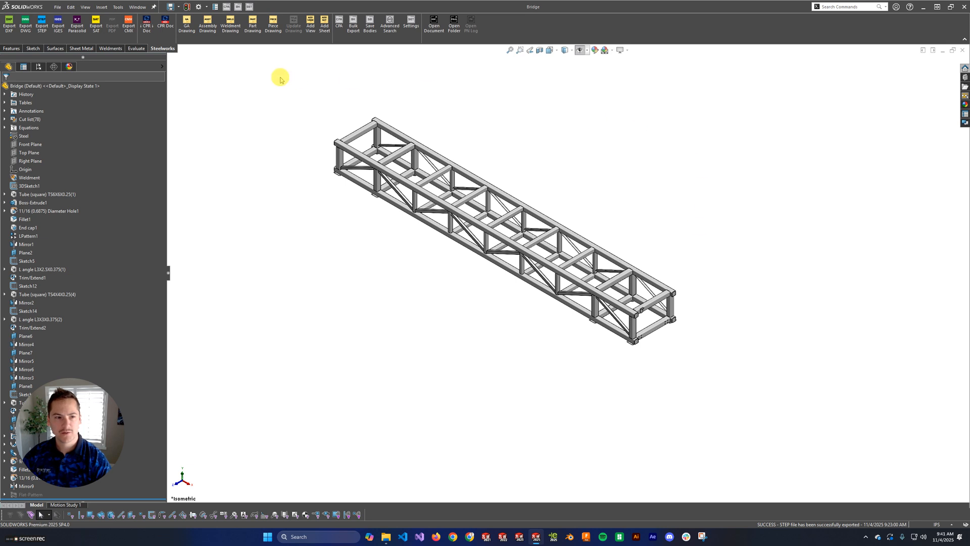
# - Export the lower cross tube at the bridge's near end as the STEP file "BSI-0034 Rev0 A500" in the Tower Frame Demo\STEP folder
pyautogui.click(44, 31)
pyautogui.scroll(-2, 661, 342)
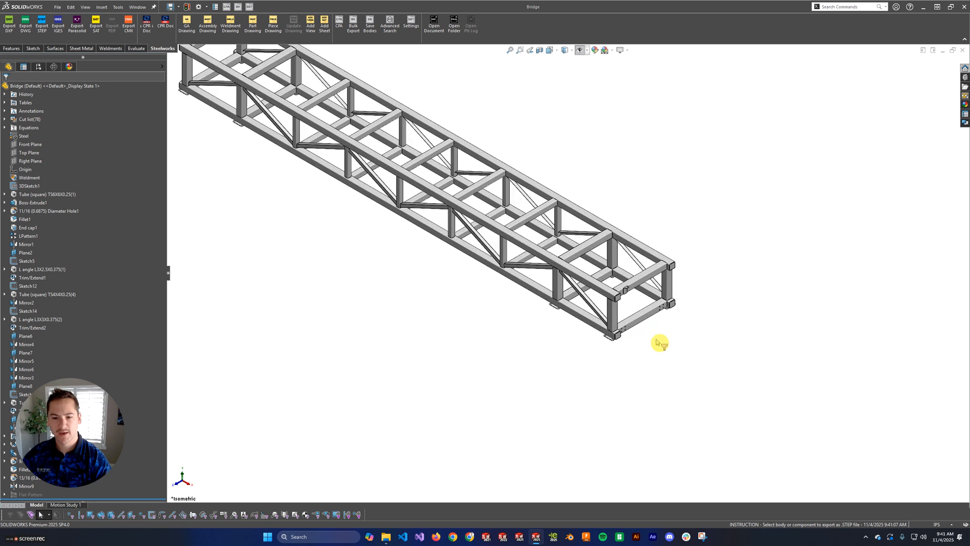
pyautogui.scroll(-2, 659, 342)
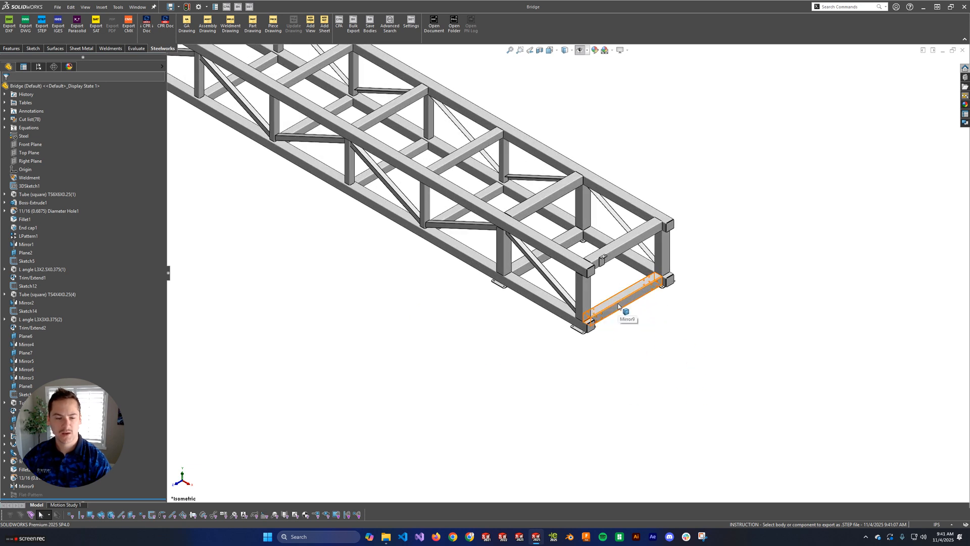
pyautogui.click(618, 305)
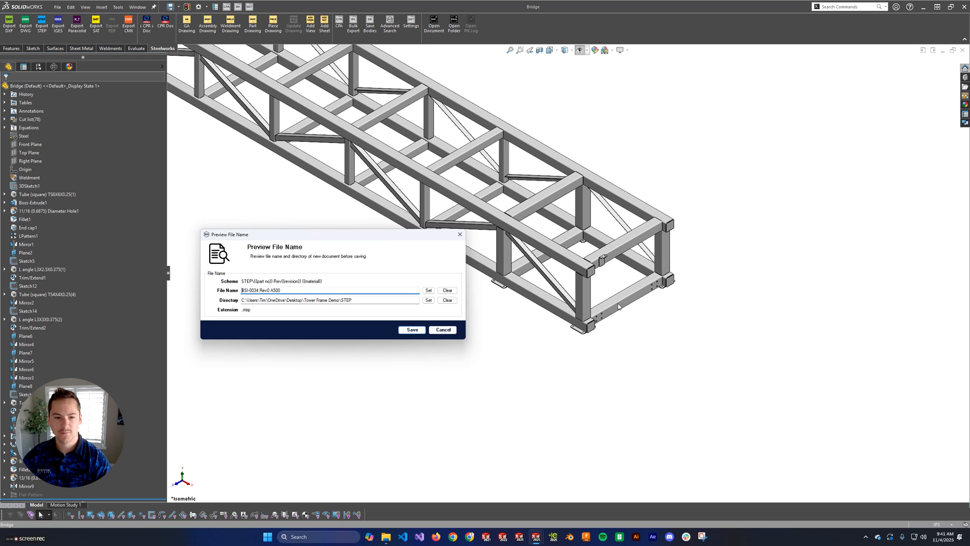
pyautogui.moveTo(326, 290); pyautogui.dragTo(218, 285)
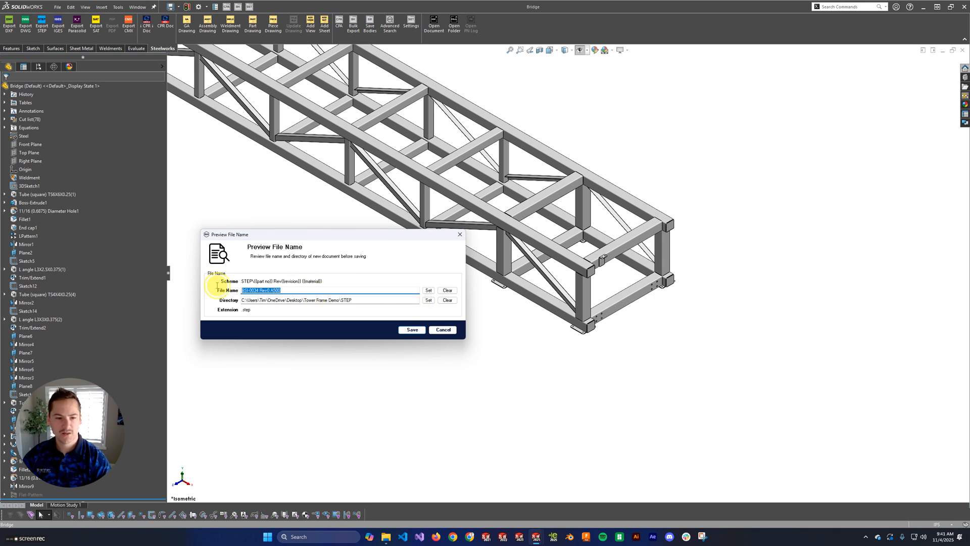
pyautogui.moveTo(363, 301); pyautogui.dragTo(180, 301)
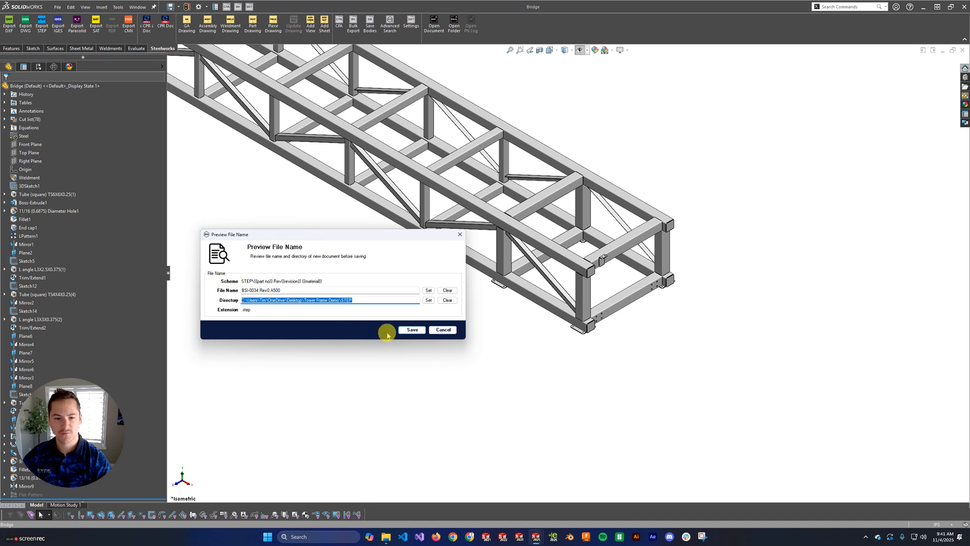
pyautogui.click(407, 330)
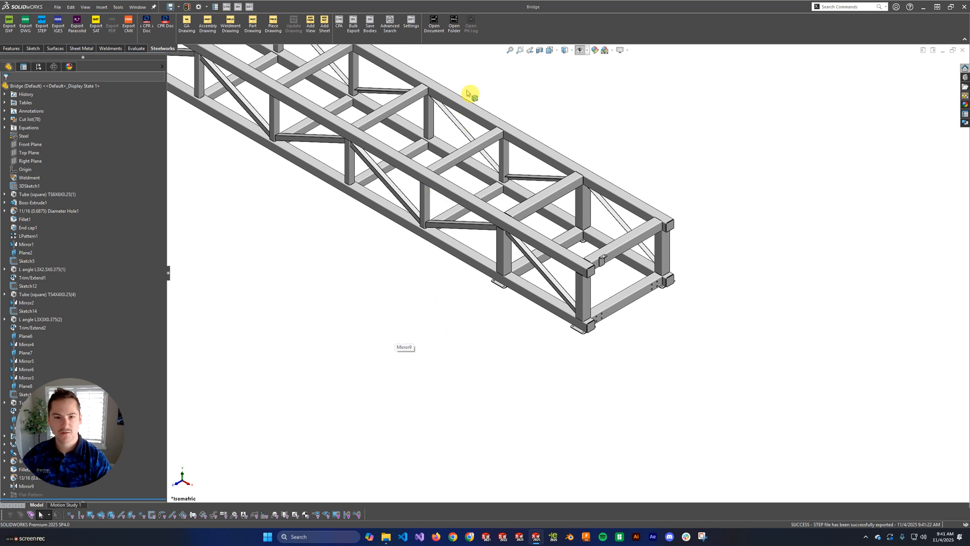
# - Open the export folder and inspect the exported STEP tube with its bolt holes in eDrawings
pyautogui.click(455, 29)
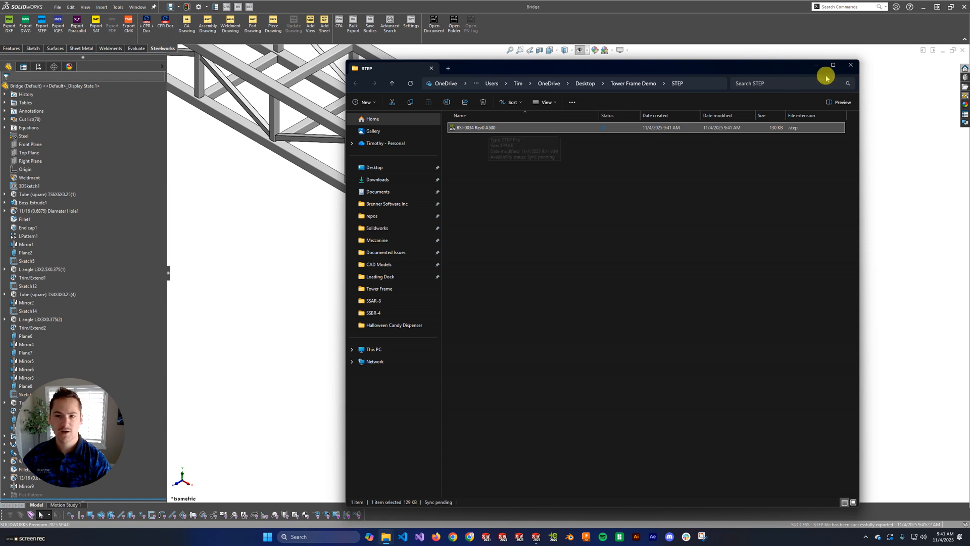
pyautogui.click(851, 64)
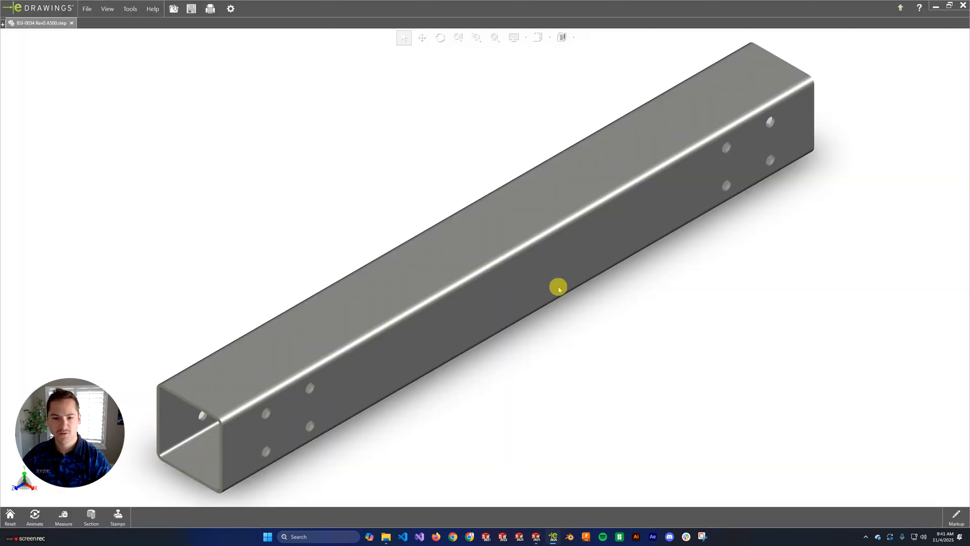
pyautogui.moveTo(569, 299); pyautogui.dragTo(533, 294, button='middle')
pyautogui.click(962, 5)
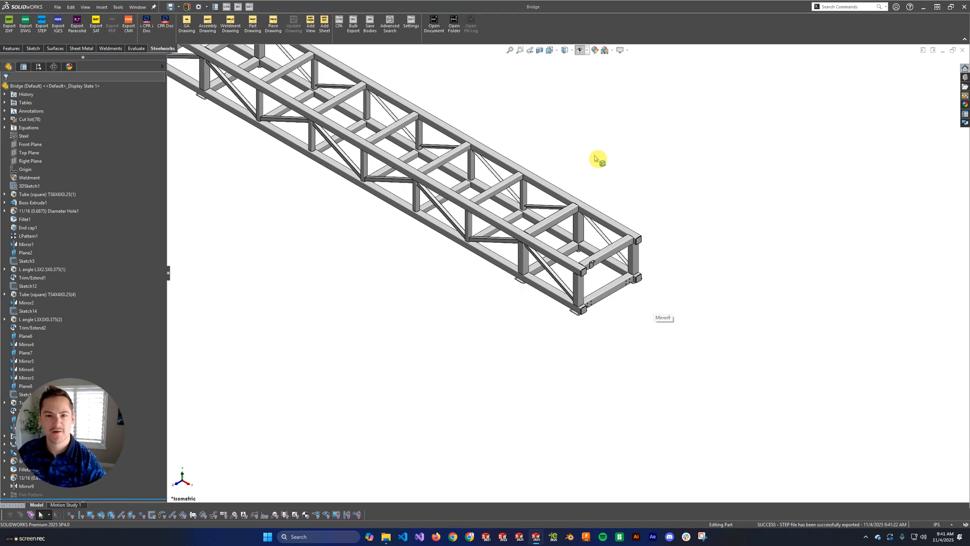
# - Check the exported STEP file's name in its folder and return to the full bridge model
pyautogui.click(453, 26)
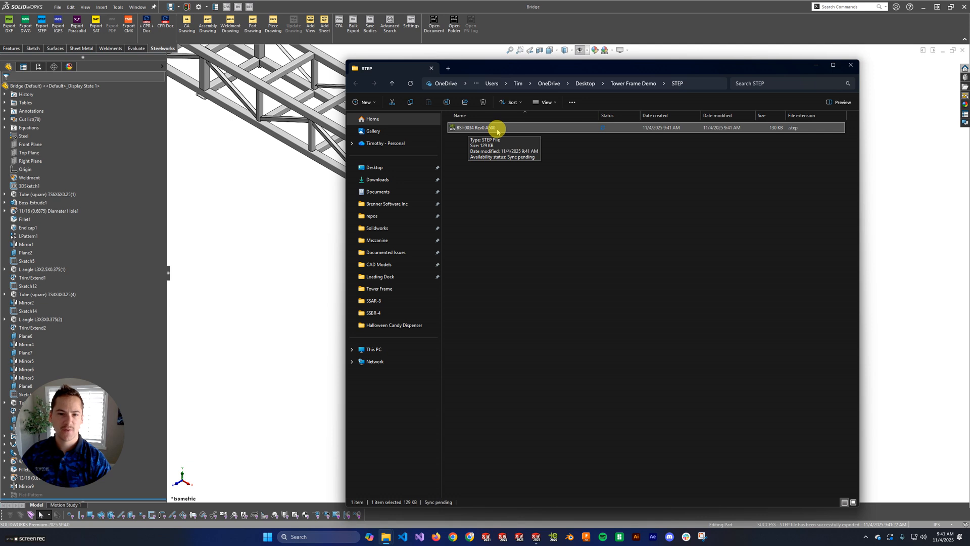
pyautogui.click(851, 64)
pyautogui.press('f')
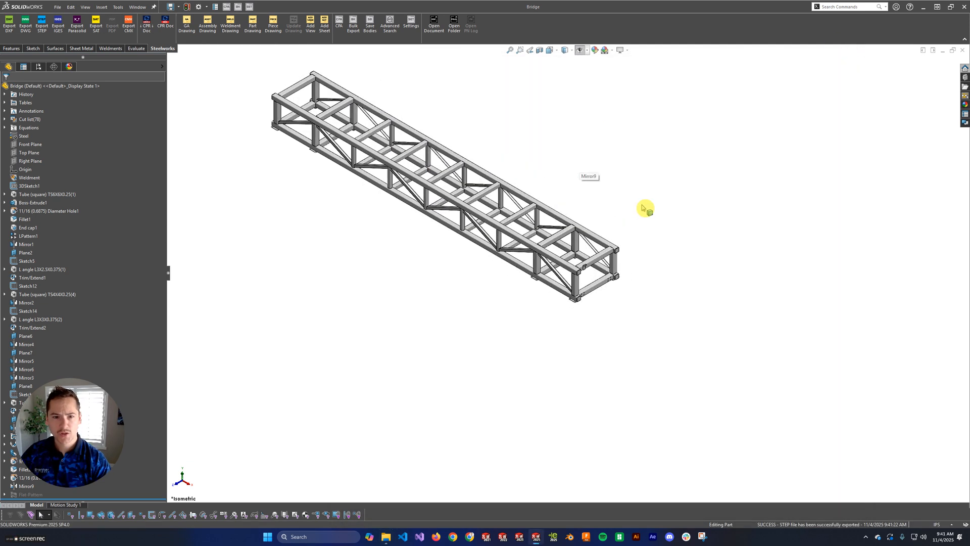
# - Open the Steelworks File Naming settings and examine the part no, revision and material variables in the .step scheme
pyautogui.click(416, 29)
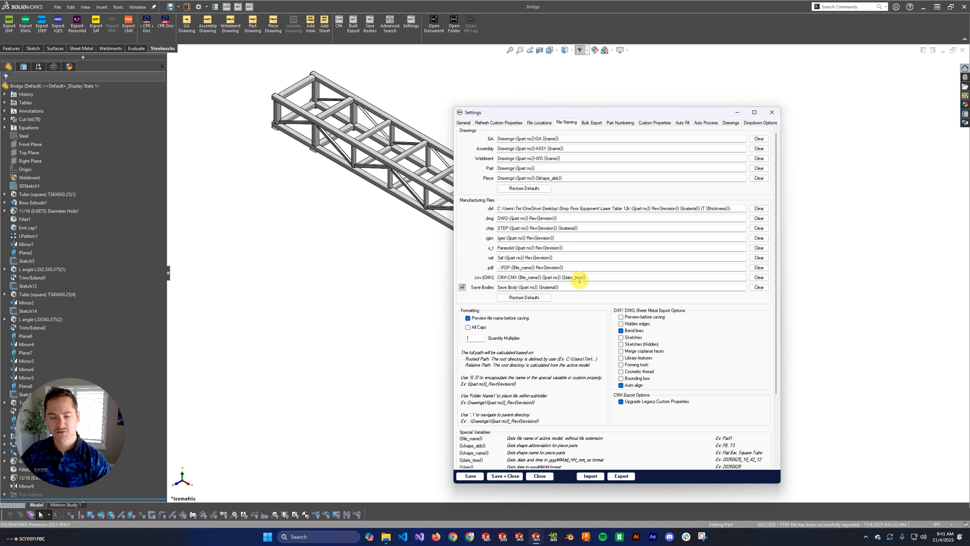
pyautogui.moveTo(589, 228); pyautogui.dragTo(521, 230)
pyautogui.click(587, 228)
pyautogui.moveTo(526, 228); pyautogui.dragTo(510, 228)
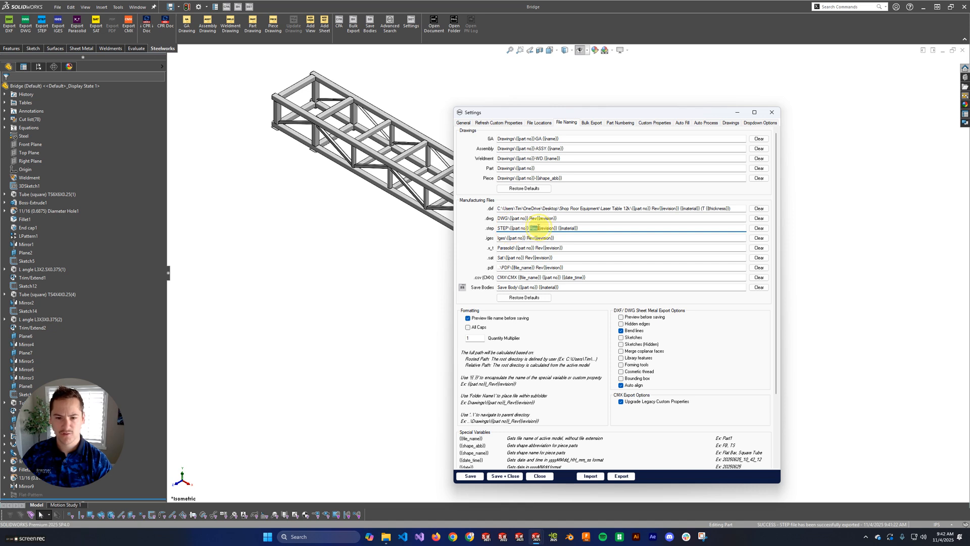
pyautogui.moveTo(604, 228); pyautogui.dragTo(570, 228)
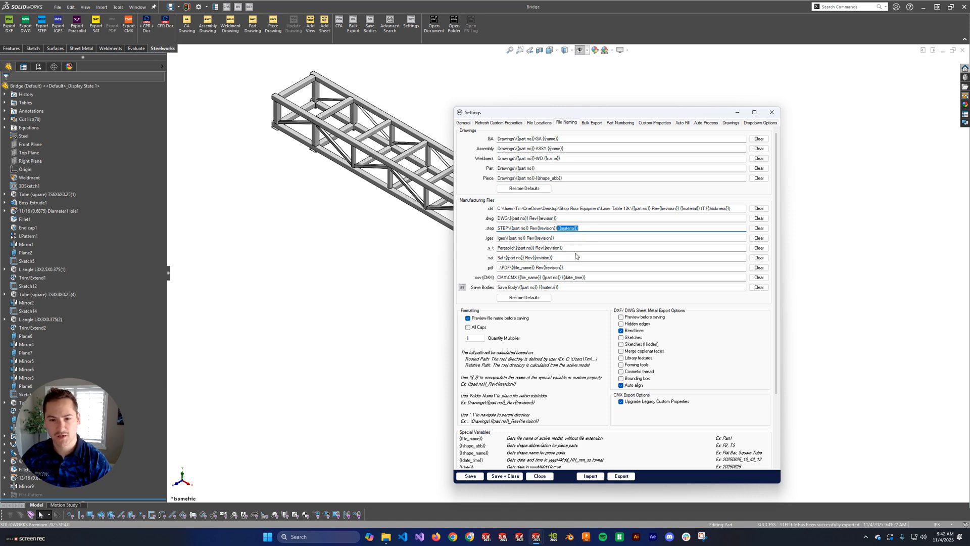
pyautogui.click(589, 227)
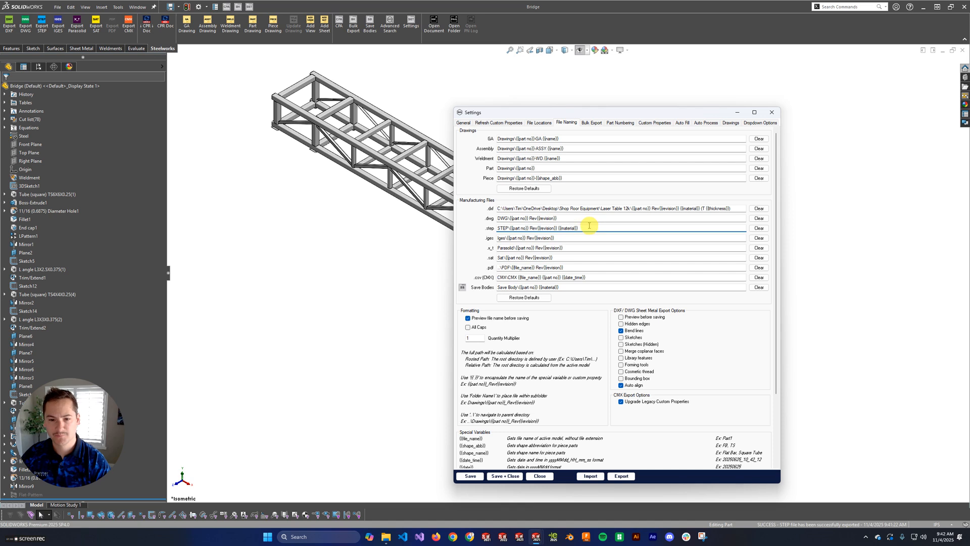
pyautogui.moveTo(589, 226); pyautogui.dragTo(558, 233)
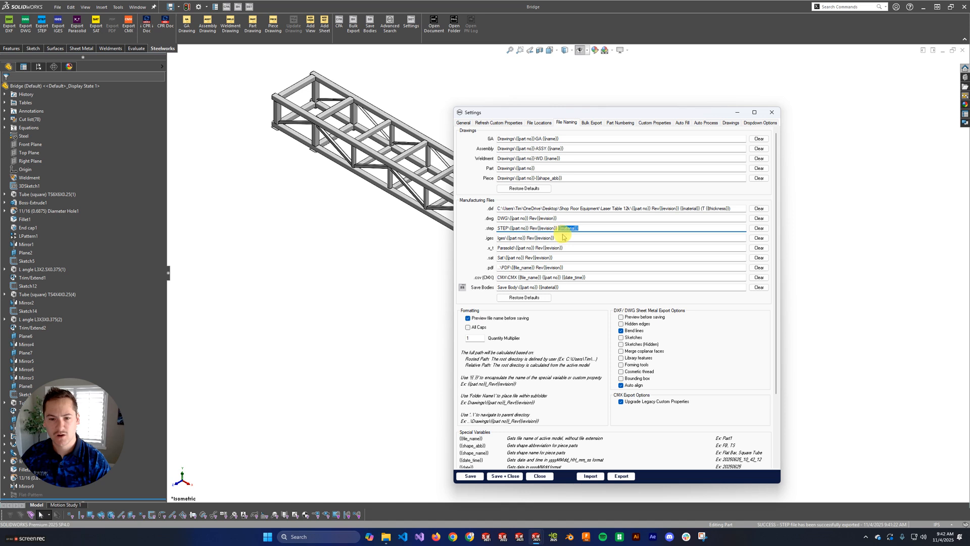
pyautogui.click(568, 229)
pyautogui.doubleClick(517, 227)
# - Review the list of special variables and the STEP subfolder prefix in the .step naming scheme
pyautogui.scroll(-3, 535, 396)
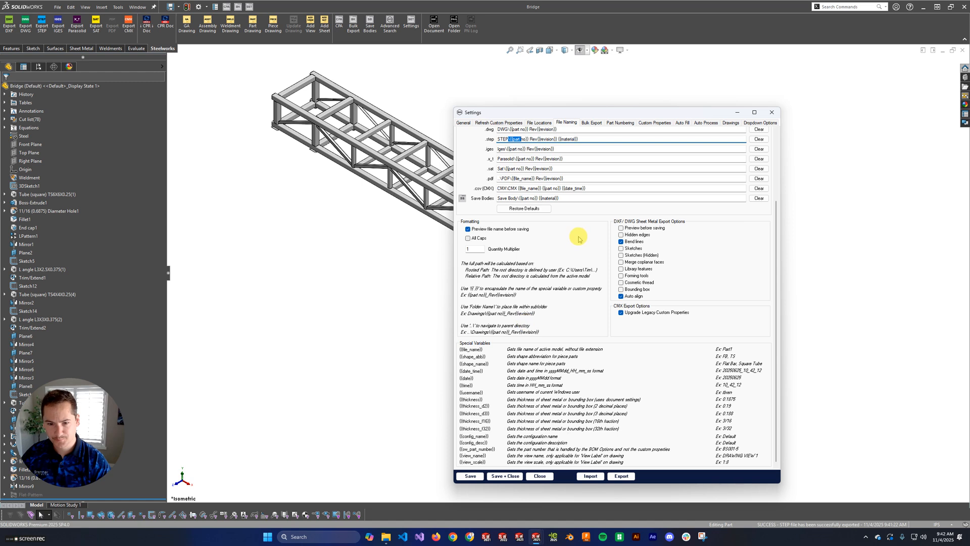
pyautogui.scroll(3, 580, 194)
pyautogui.moveTo(576, 228); pyautogui.dragTo(539, 234)
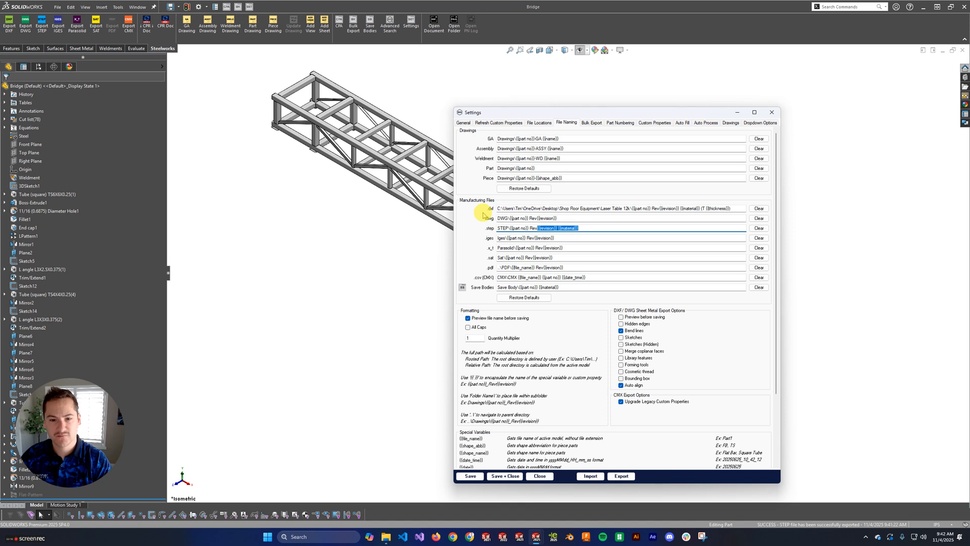
pyautogui.moveTo(593, 229); pyautogui.dragTo(511, 230)
pyautogui.click(508, 227)
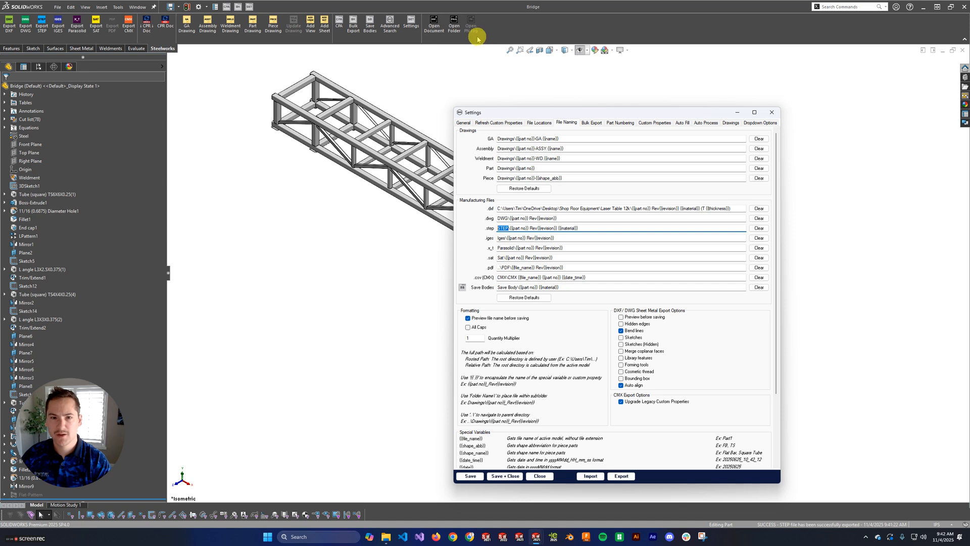
# - Open the export folder and compare the STEP subfolder's location with the Bridge part file in Tower Frame Demo
pyautogui.click(455, 29)
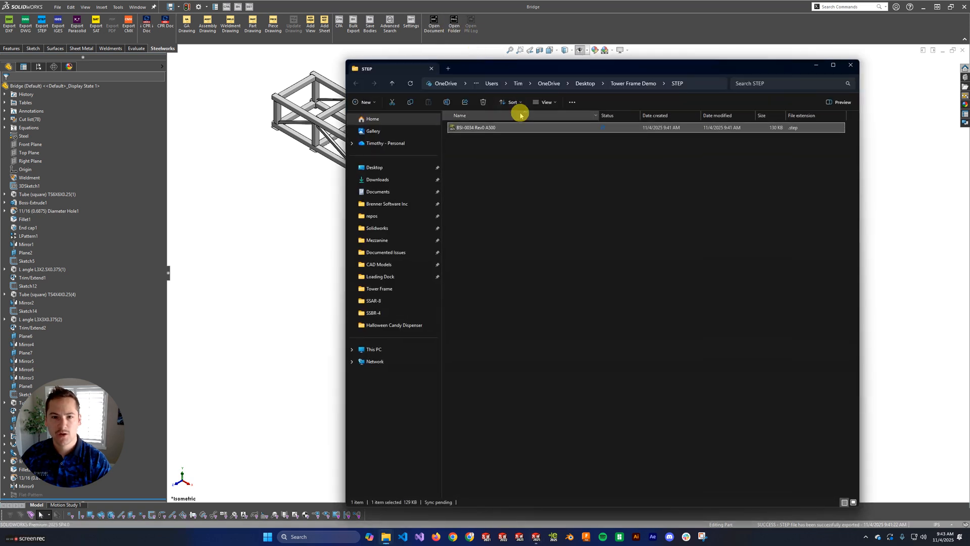
pyautogui.click(634, 83)
pyautogui.moveTo(493, 207); pyautogui.dragTo(487, 238)
pyautogui.click(462, 140)
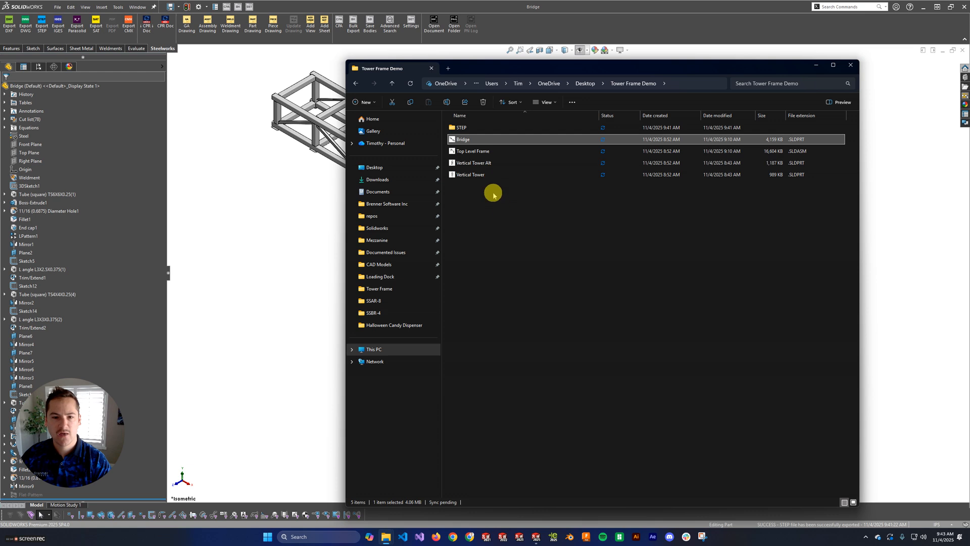
pyautogui.doubleClick(465, 131)
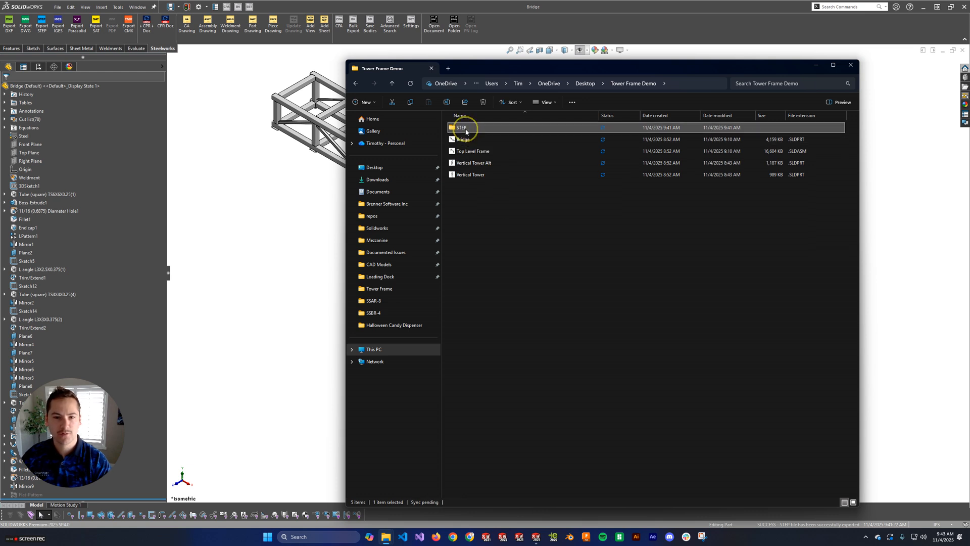
pyautogui.click(816, 65)
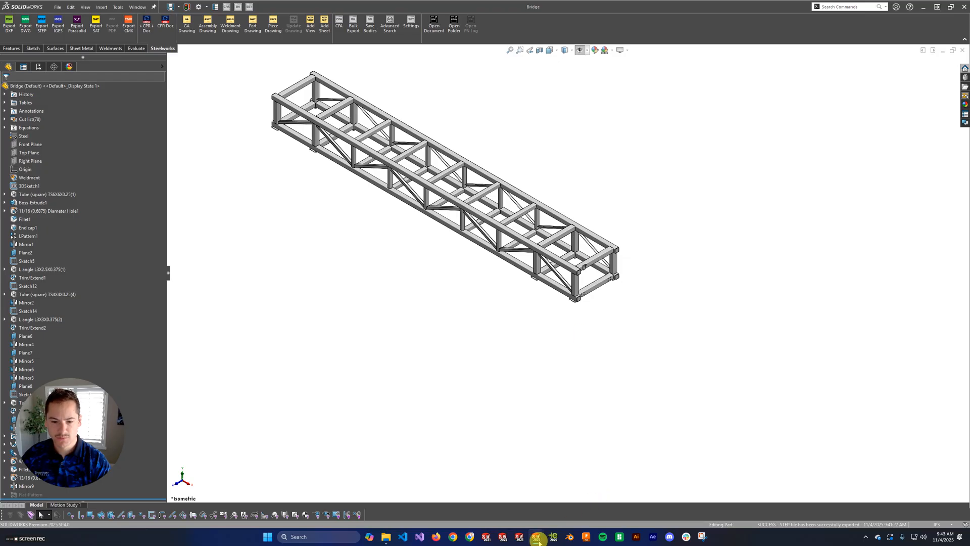
# - Return to the Settings window and examine the complete relative .step naming scheme among the manufacturing files
pyautogui.click(614, 503)
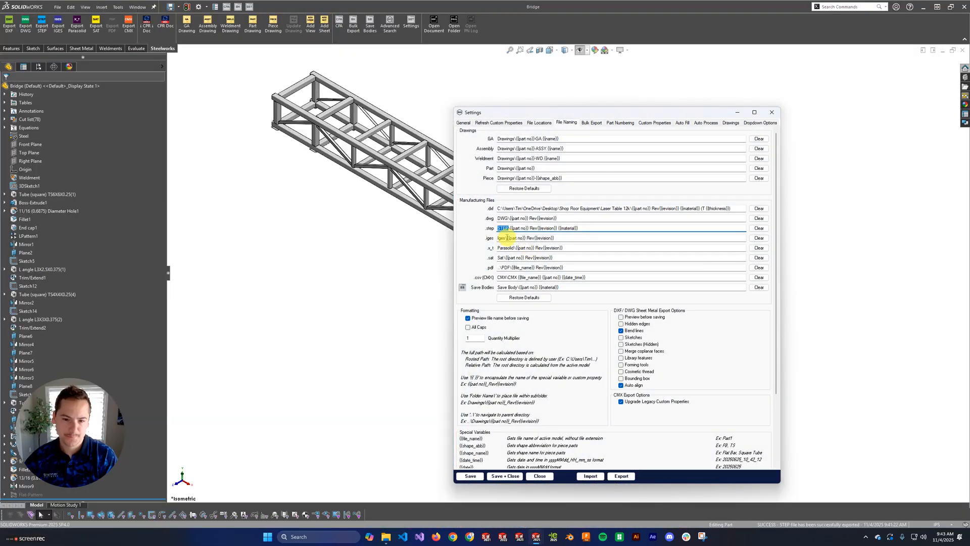
pyautogui.moveTo(579, 228); pyautogui.dragTo(489, 242)
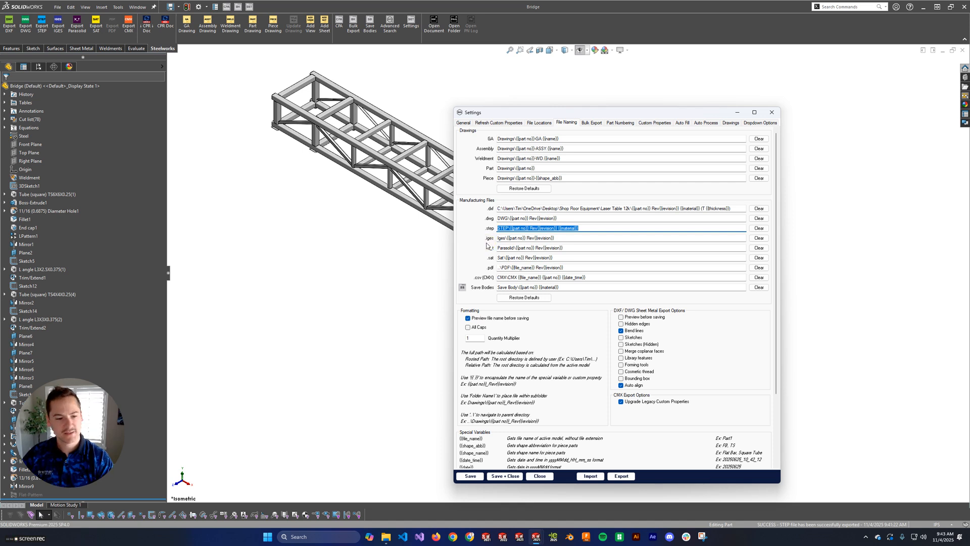
pyautogui.click(549, 300)
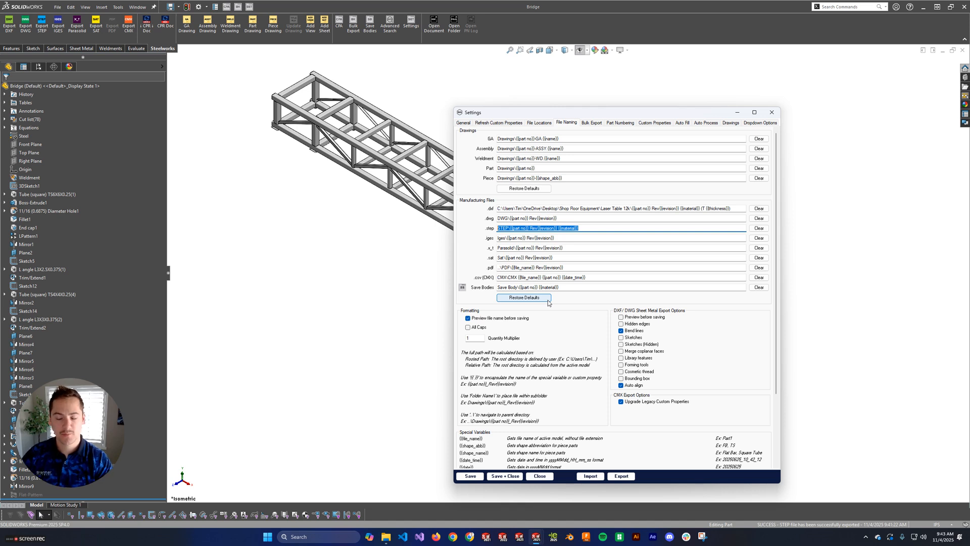
pyautogui.click(657, 247)
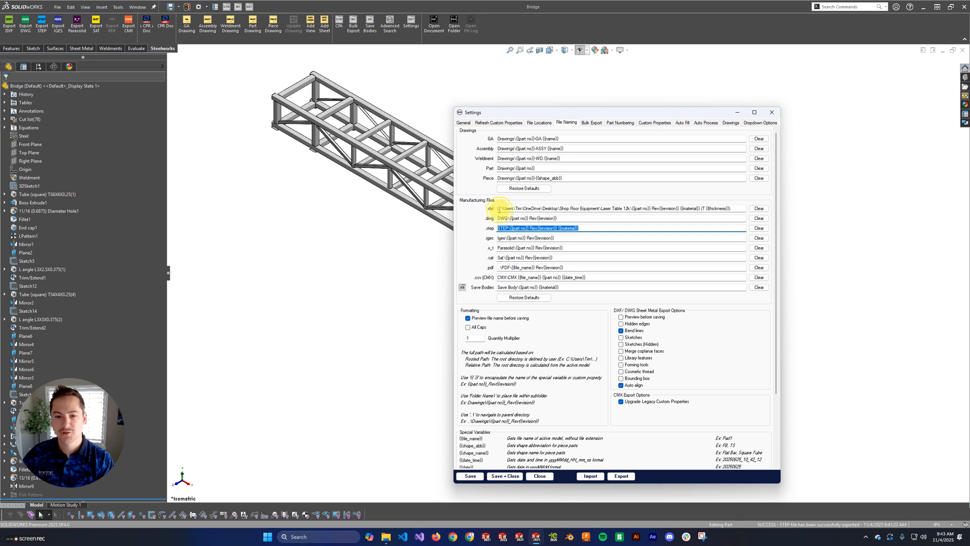
# - Examine the .dxf scheme's fixed path to Shop Floor Equipment\Laser Table 12k and its part no, revision, material and thickness variables
pyautogui.moveTo(497, 209); pyautogui.dragTo(630, 211)
pyautogui.click(590, 210)
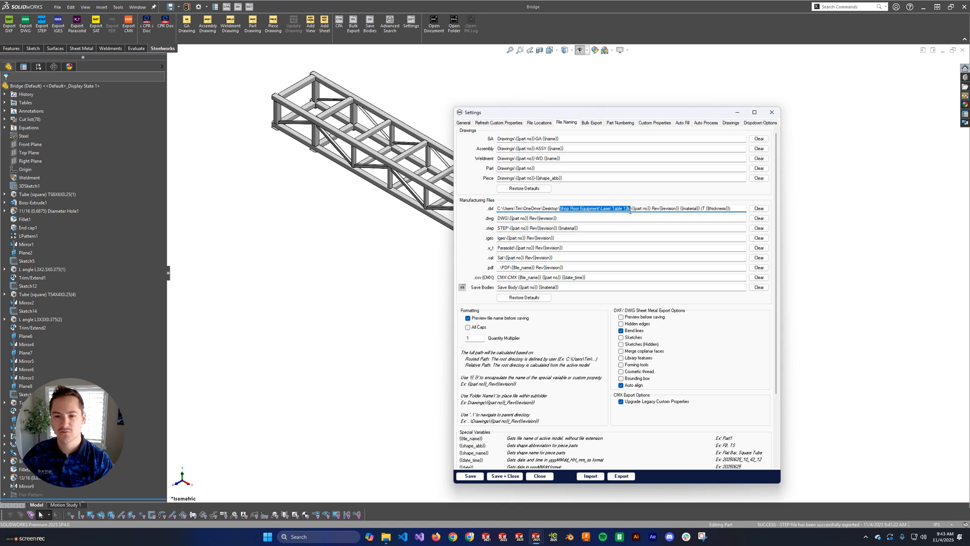
pyautogui.keyDown('shift'); pyautogui.click(736, 210); pyautogui.keyUp('shift')
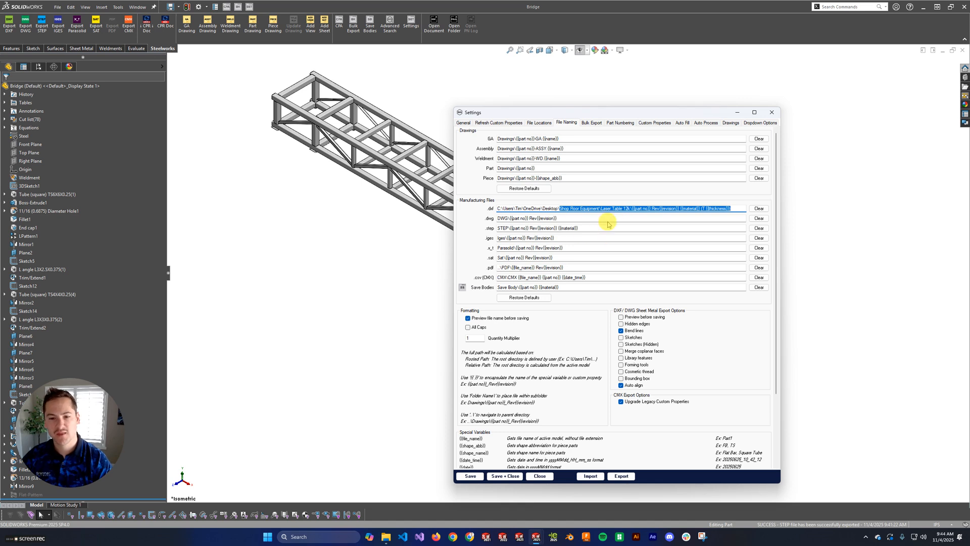
# - Close Settings after highlighting the .step scheme, and export the lower cross member at the bridge's end as STEP file BSI-0034 Rev1 A500
pyautogui.moveTo(606, 226); pyautogui.dragTo(479, 224)
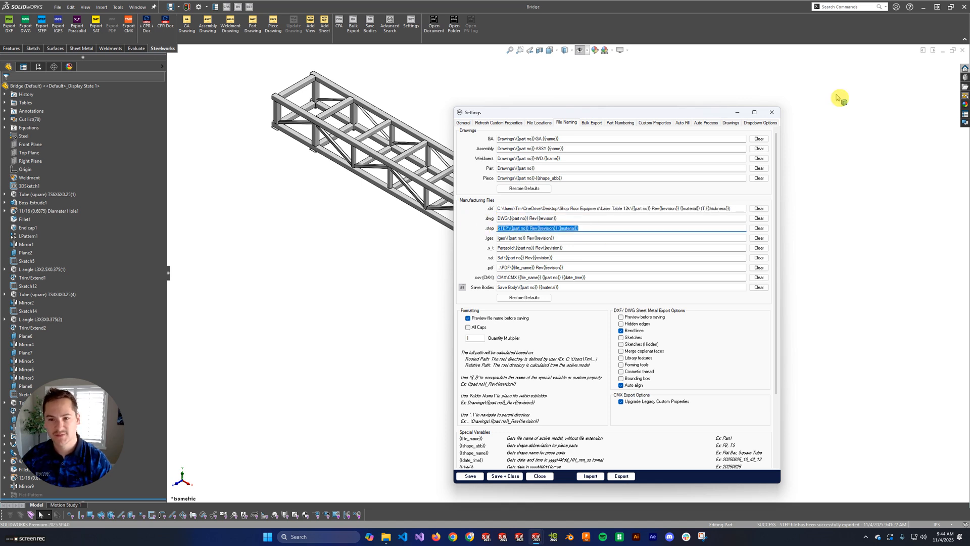
pyautogui.click(771, 113)
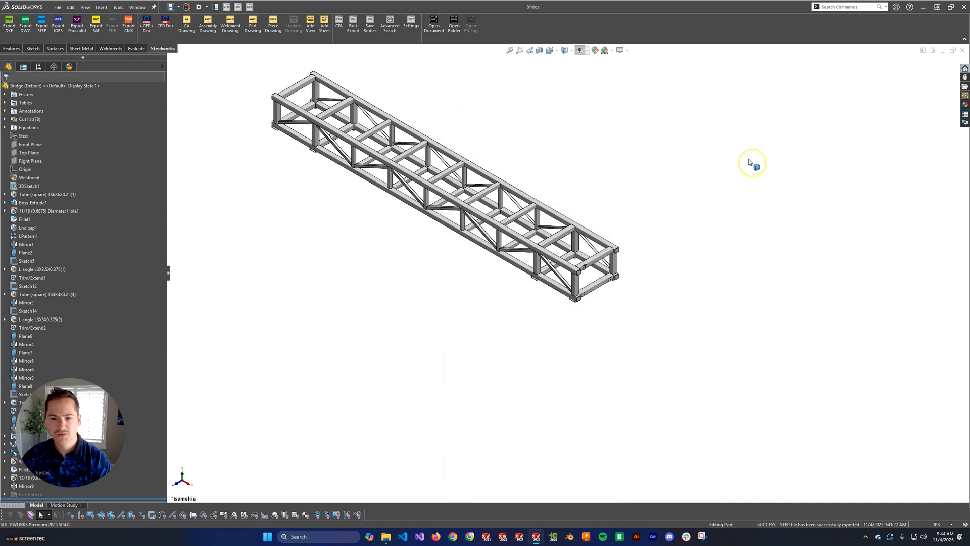
pyautogui.click(42, 28)
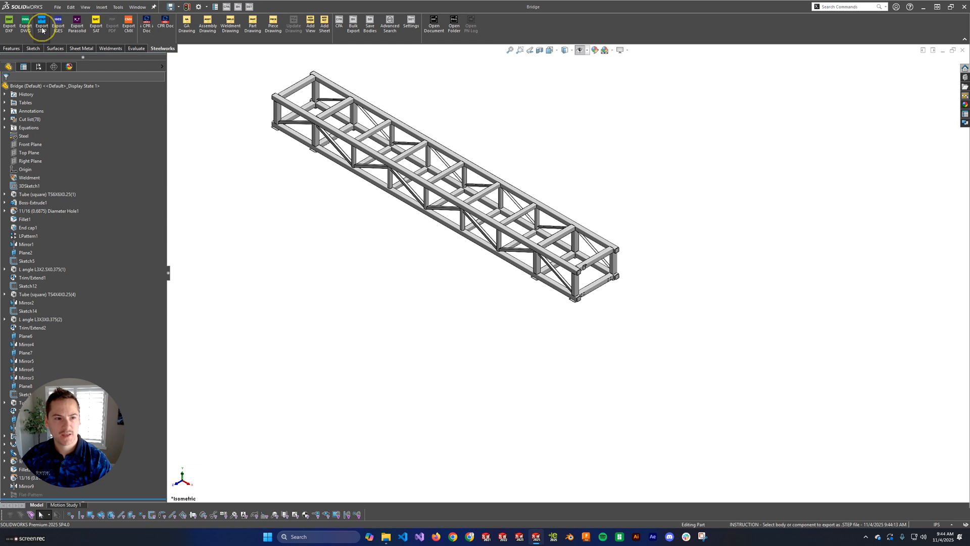
pyautogui.click(598, 287)
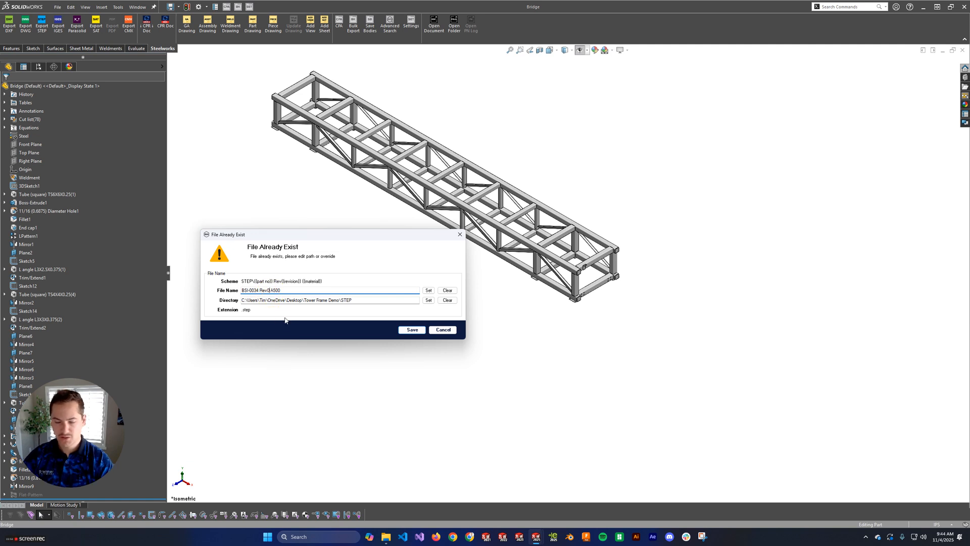
pyautogui.press('BackSpace')
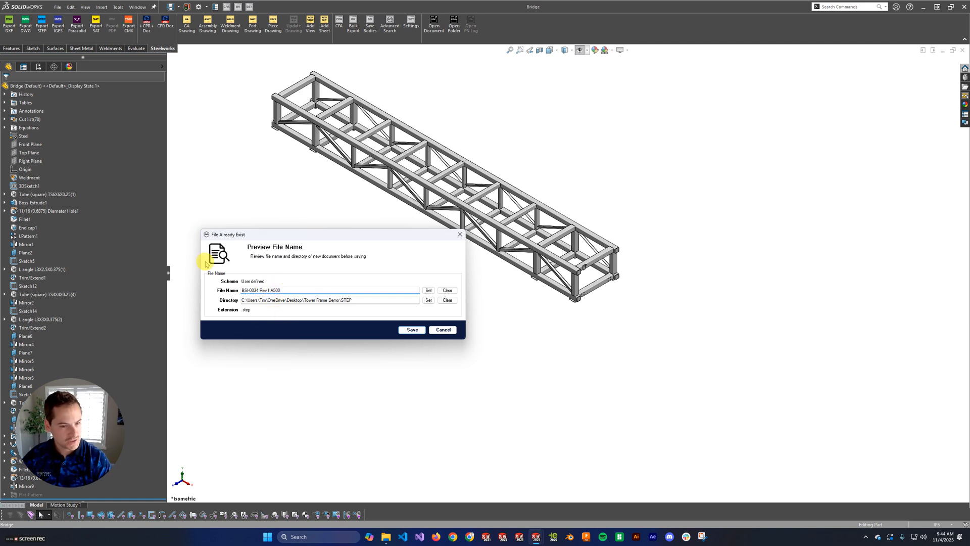
pyautogui.click(412, 329)
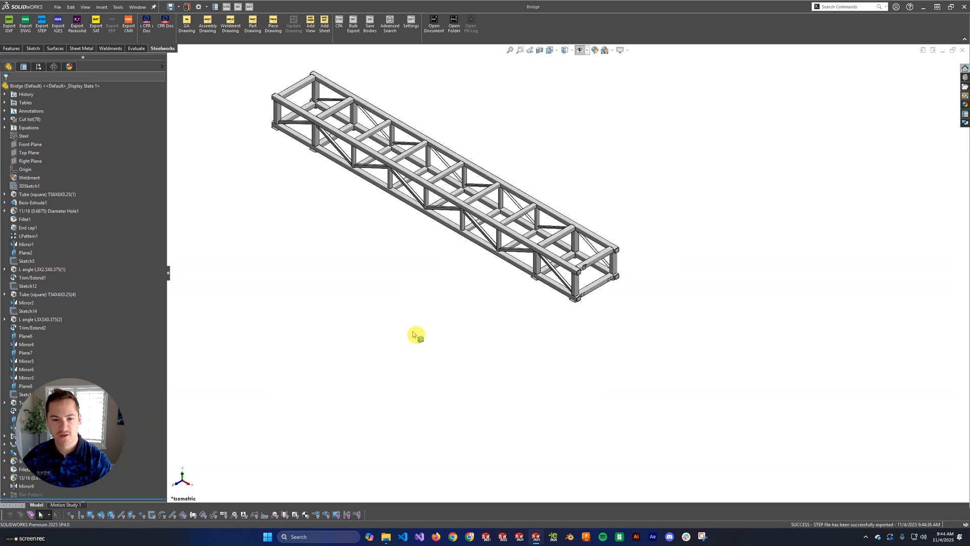
# - Export the entire Bridge part as a STEP file, keeping the scheme's file name BSI-0021 Rev0 Steel and the STEP subfolder
pyautogui.scroll(2, 571, 307)
pyautogui.scroll(-2, 373, 175)
pyautogui.scroll(-2, 371, 175)
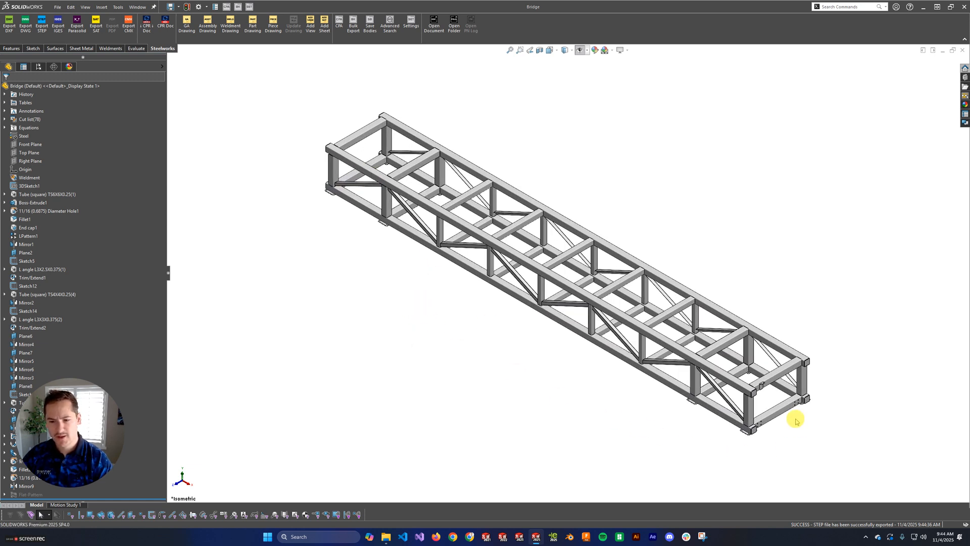
pyautogui.moveTo(285, 86); pyautogui.dragTo(852, 455)
pyautogui.click(828, 283)
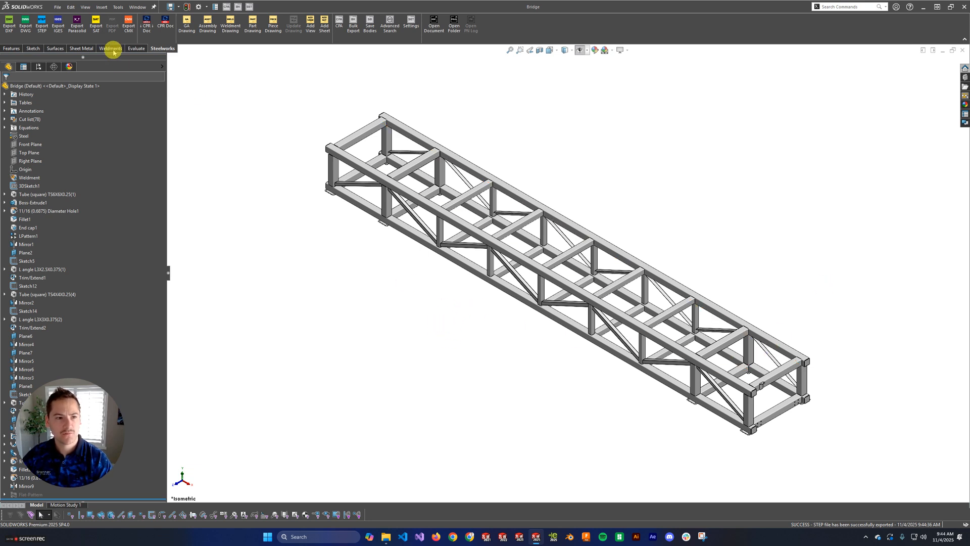
pyautogui.click(41, 26)
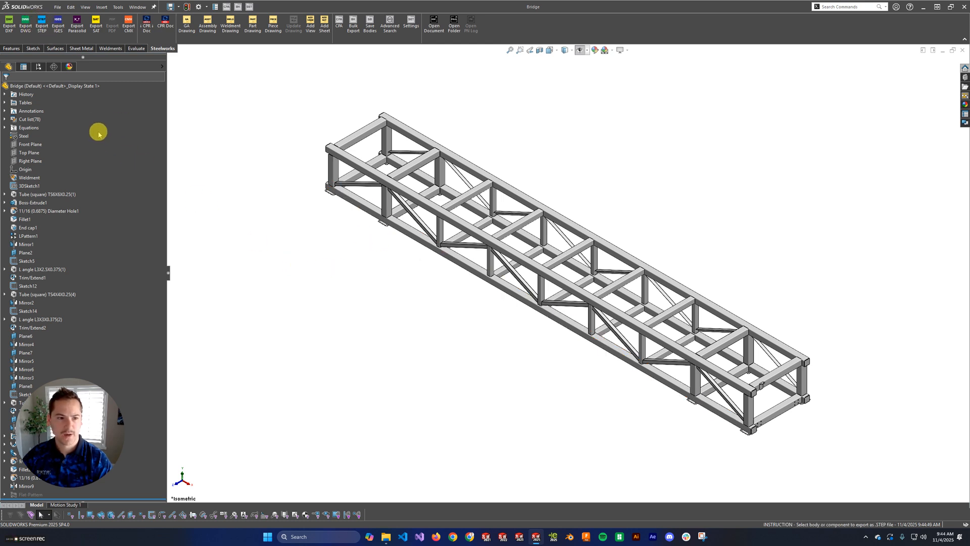
pyautogui.click(60, 86)
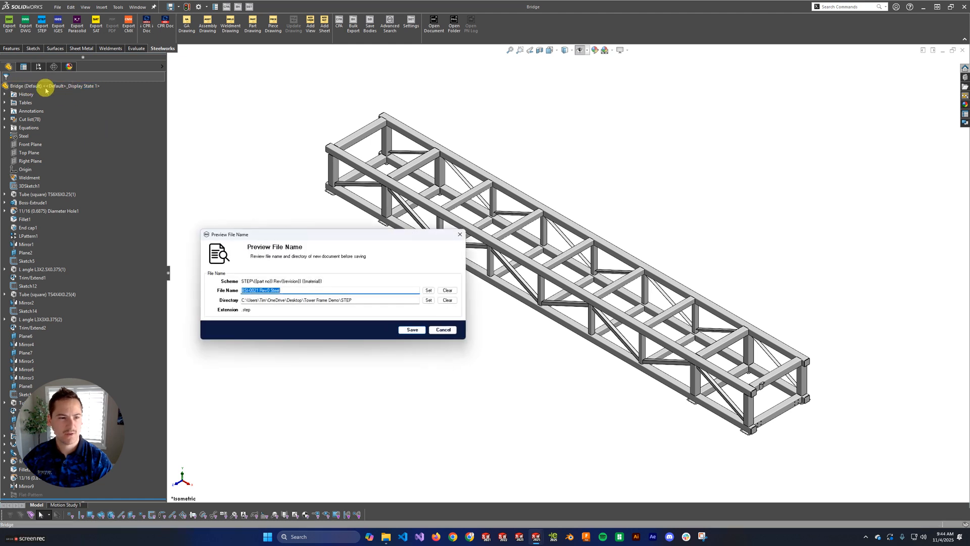
pyautogui.click(412, 330)
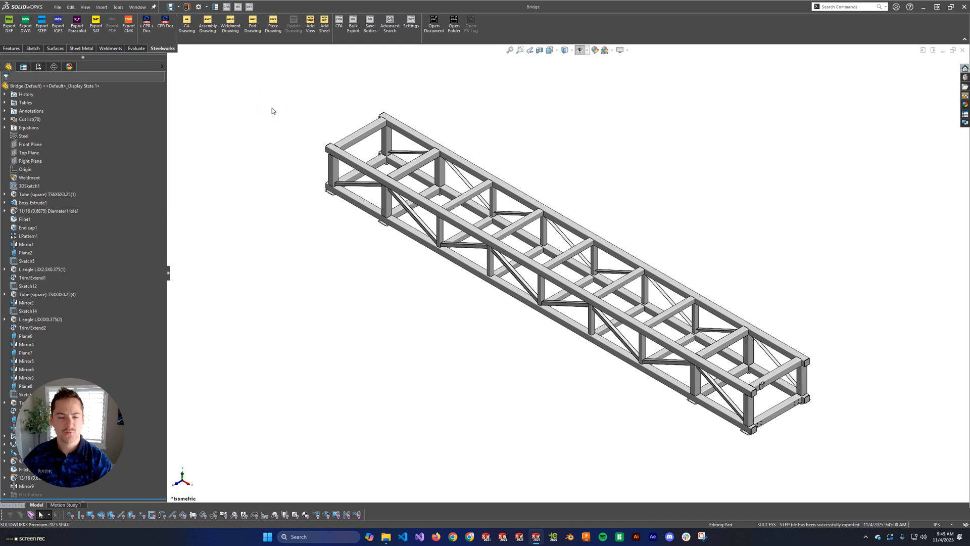
# - Inspect the exported Bridge STEP file in eDrawings, and return to the Top Level Frame assembly in SOLIDWORKS
pyautogui.click(433, 37)
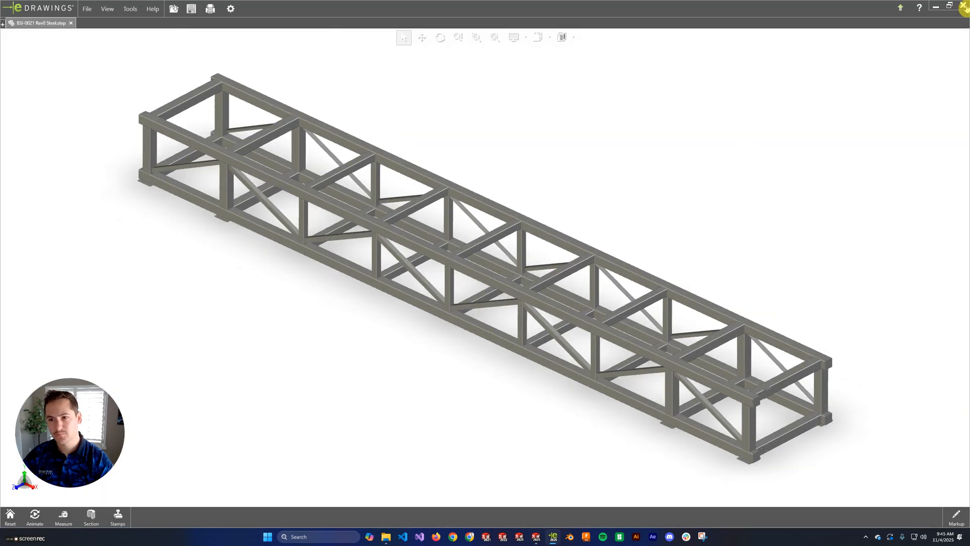
pyautogui.click(964, 7)
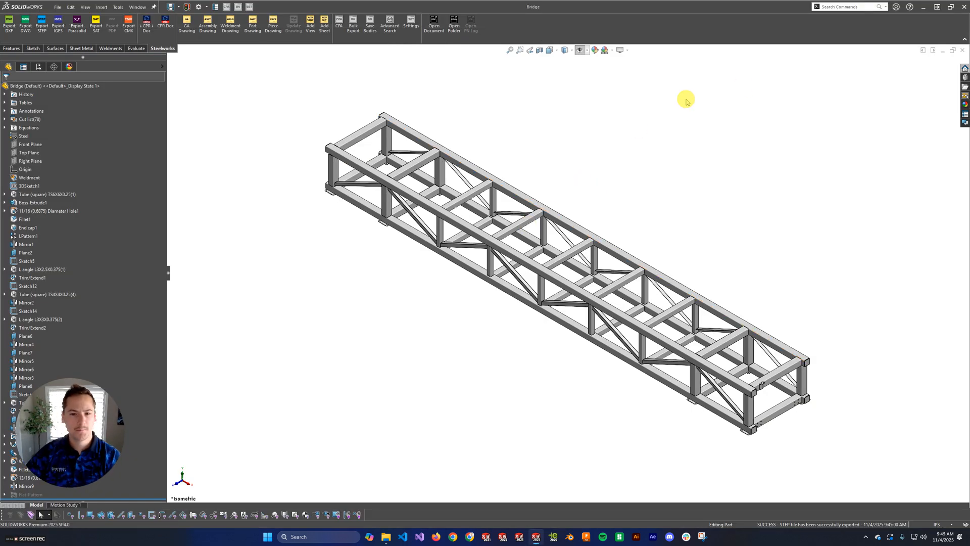
pyautogui.click(962, 51)
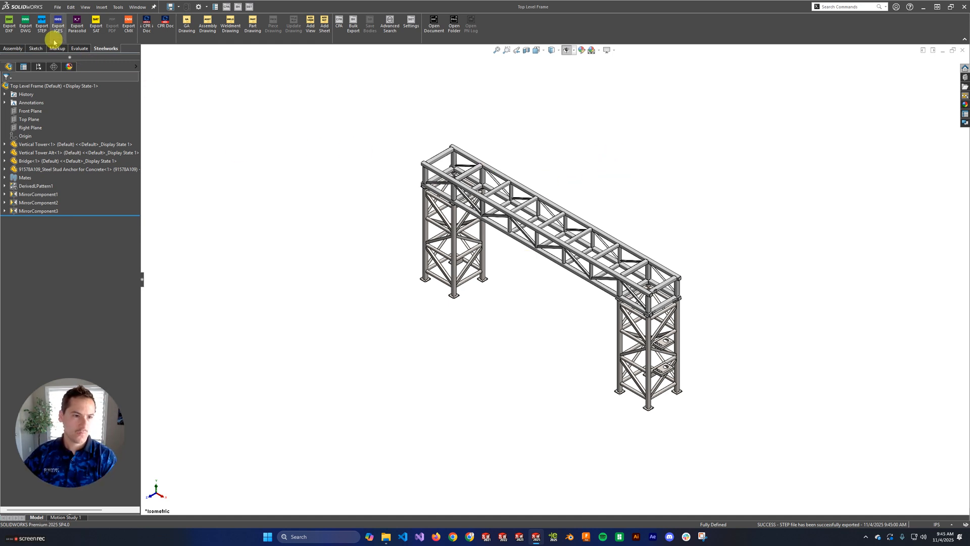
# - From the Top Level Frame assembly, export the lower cross member at the bridge's end as STEP file BSI-0034 Rev2 A500
pyautogui.click(43, 26)
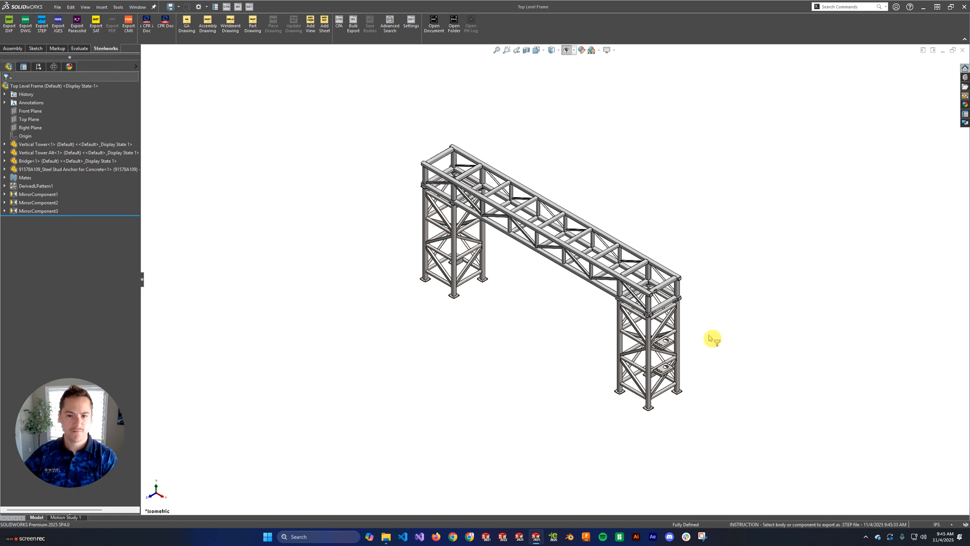
pyautogui.scroll(-5, 639, 315)
pyautogui.scroll(-2, 639, 315)
pyautogui.click(632, 289)
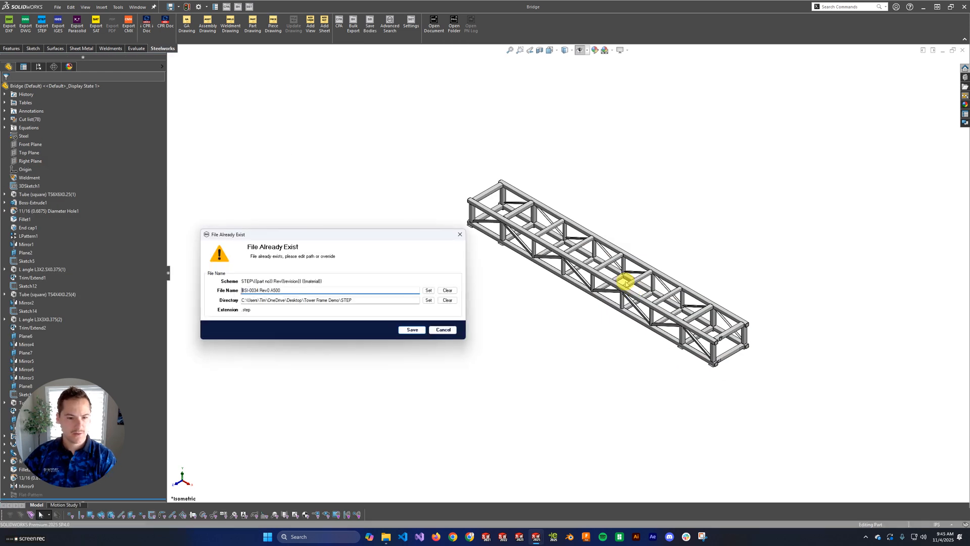
pyautogui.click(270, 290)
pyautogui.press('BackSpace')
pyautogui.write('1')
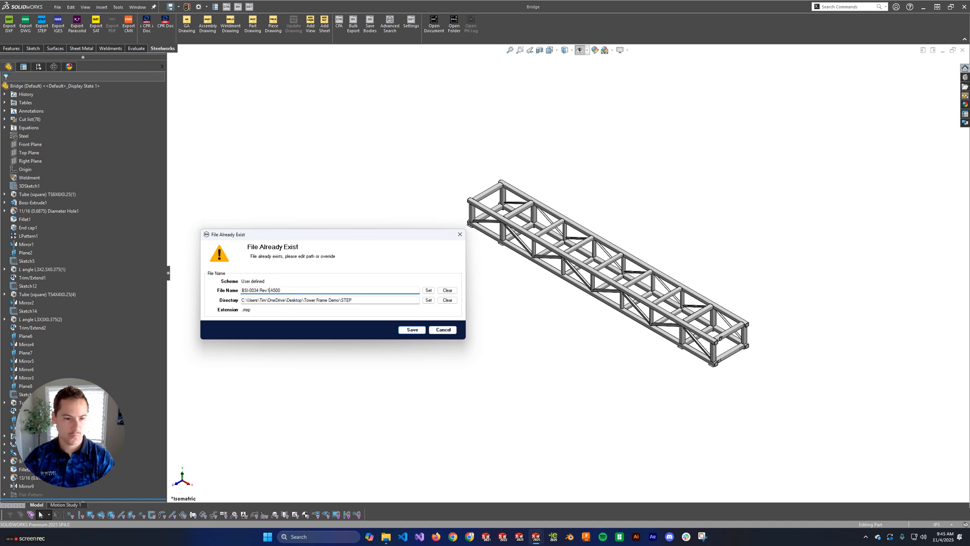
pyautogui.press('BackSpace')
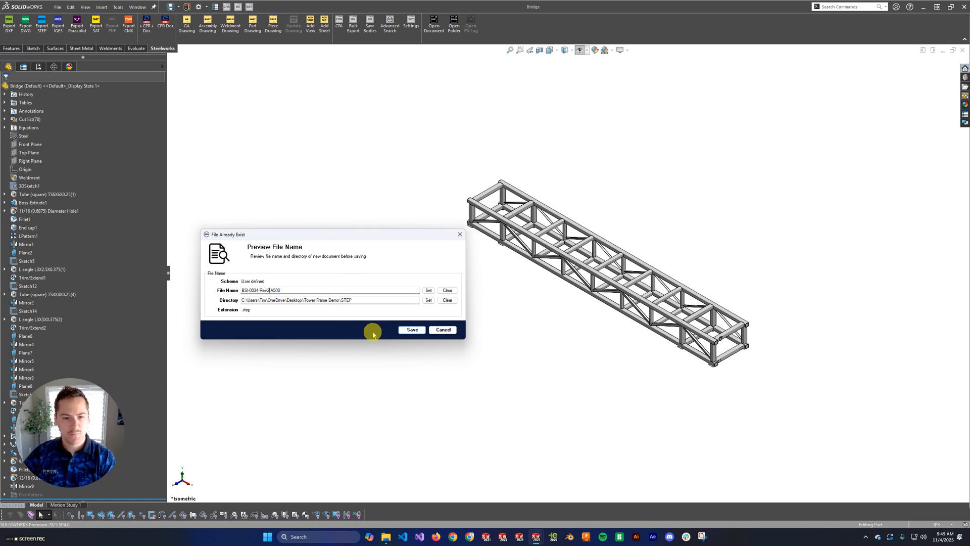
pyautogui.click(406, 329)
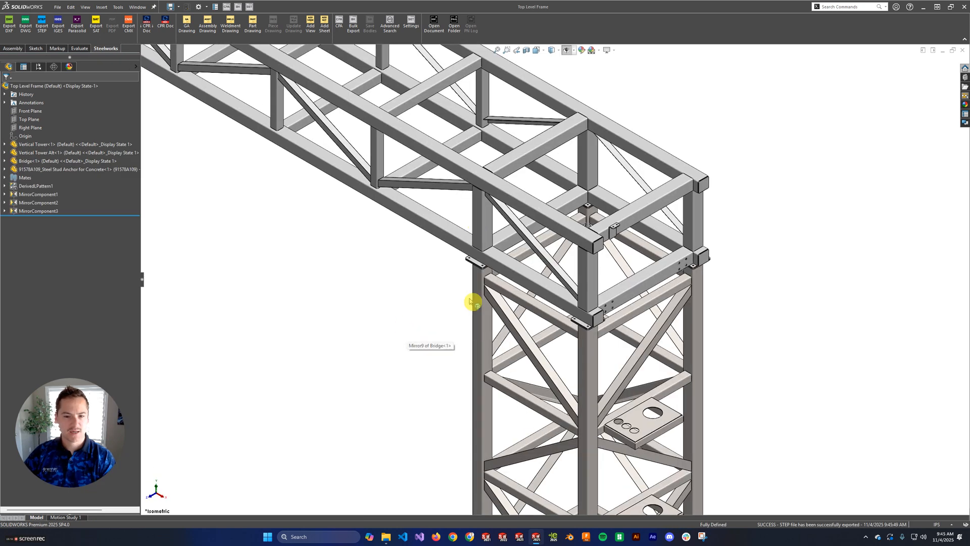
# - Export the complete Bridge component from the assembly as a STEP file named BSI-0021 Rev1 Steel
pyautogui.scroll(3, 710, 296)
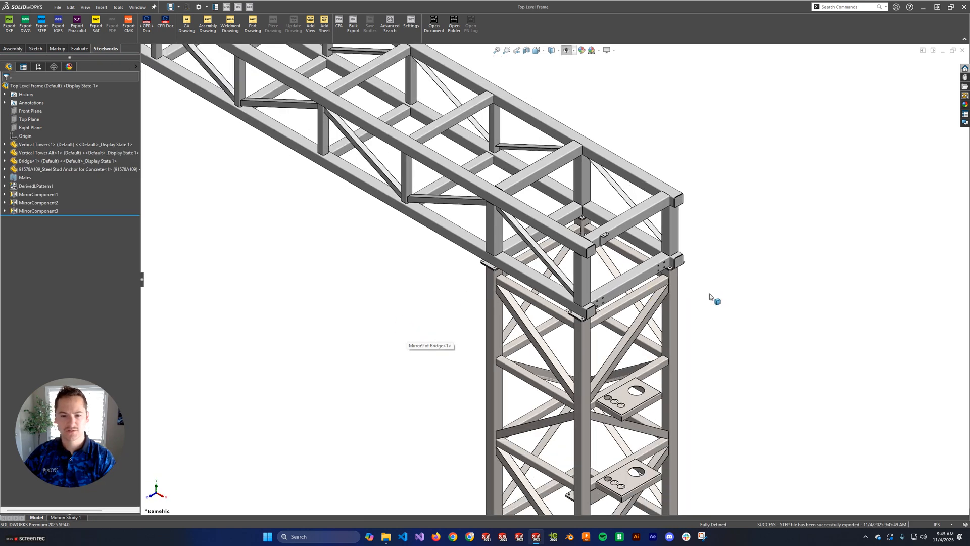
pyautogui.scroll(3, 601, 276)
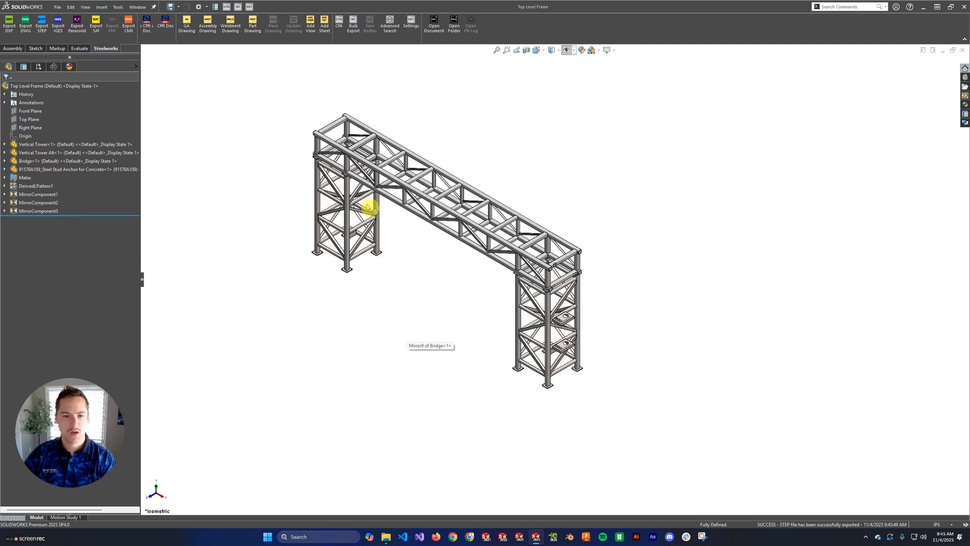
pyautogui.scroll(-2, 373, 207)
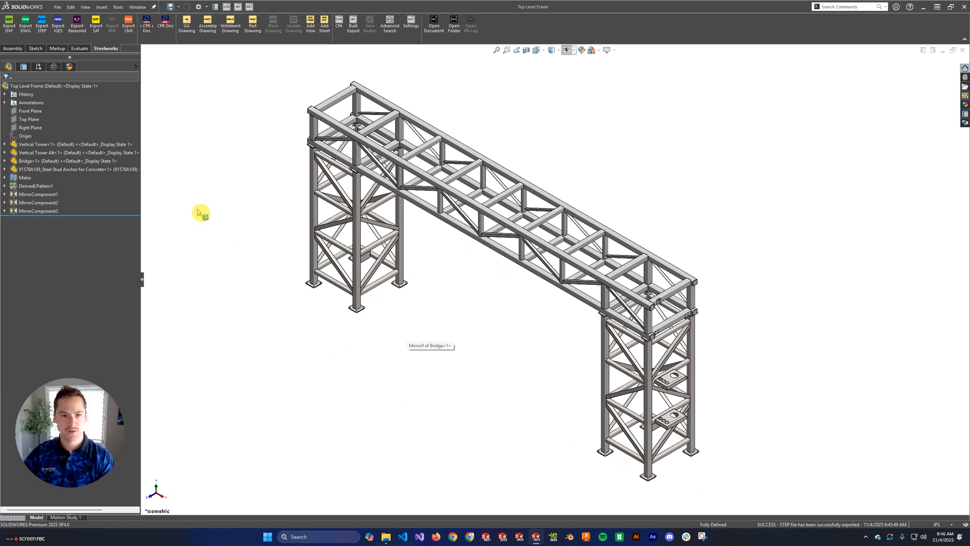
pyautogui.click(40, 24)
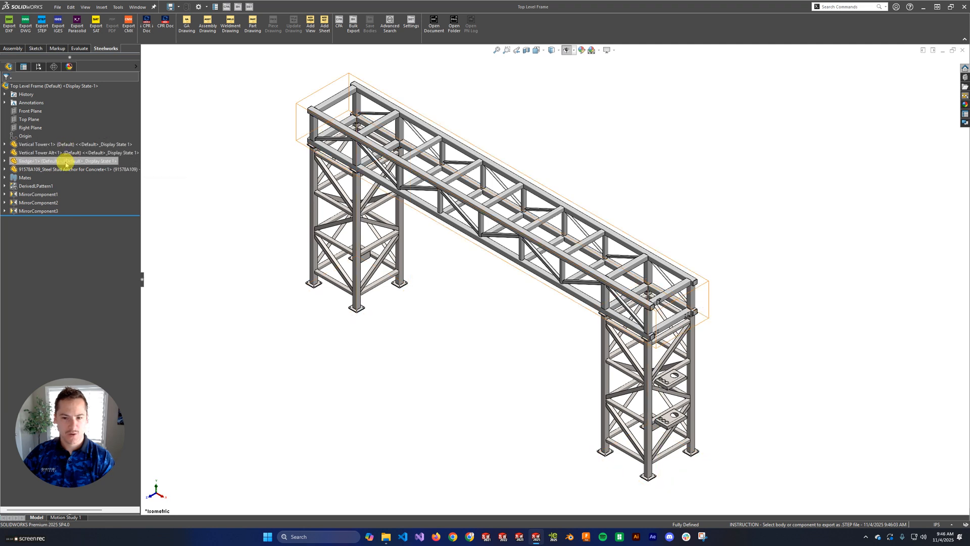
pyautogui.moveTo(66, 164)
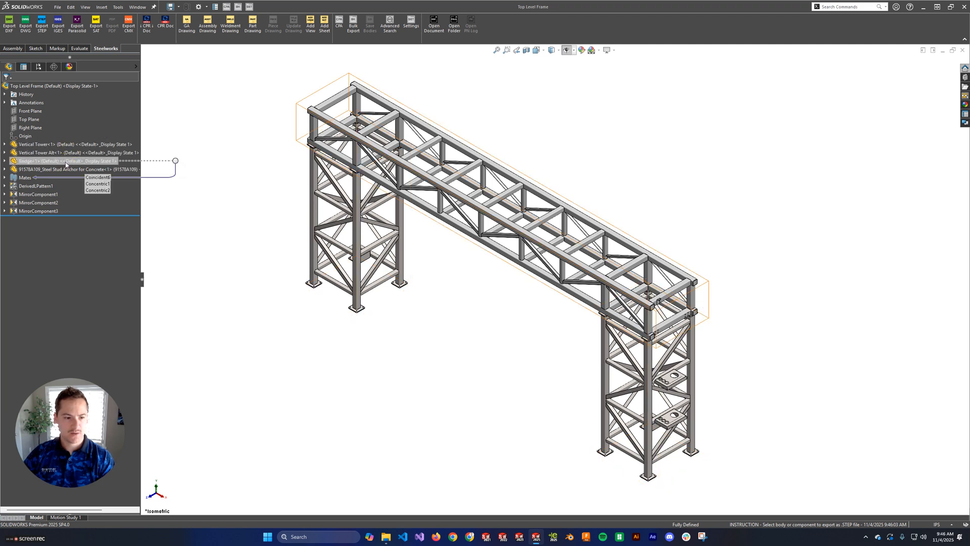
pyautogui.moveTo(65, 162); pyautogui.dragTo(32, 163)
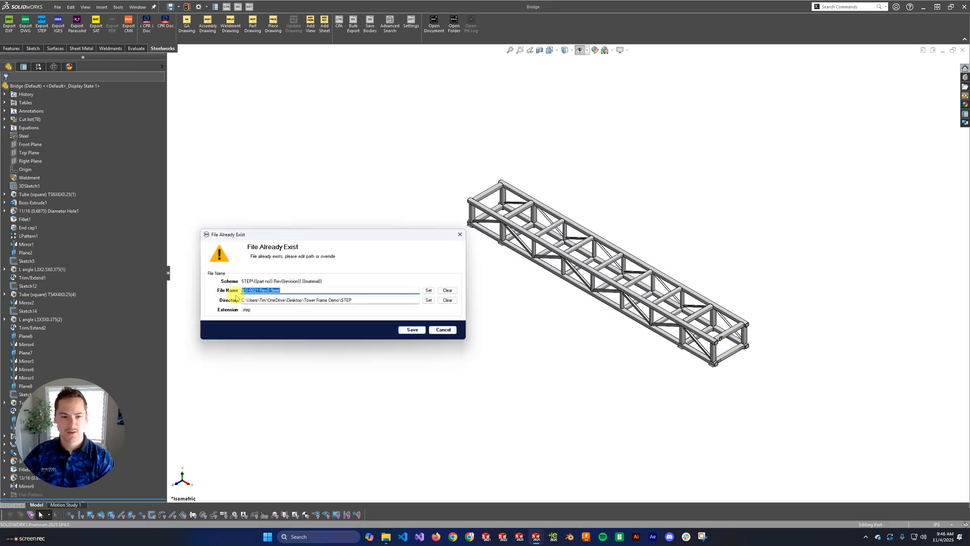
pyautogui.click(270, 290)
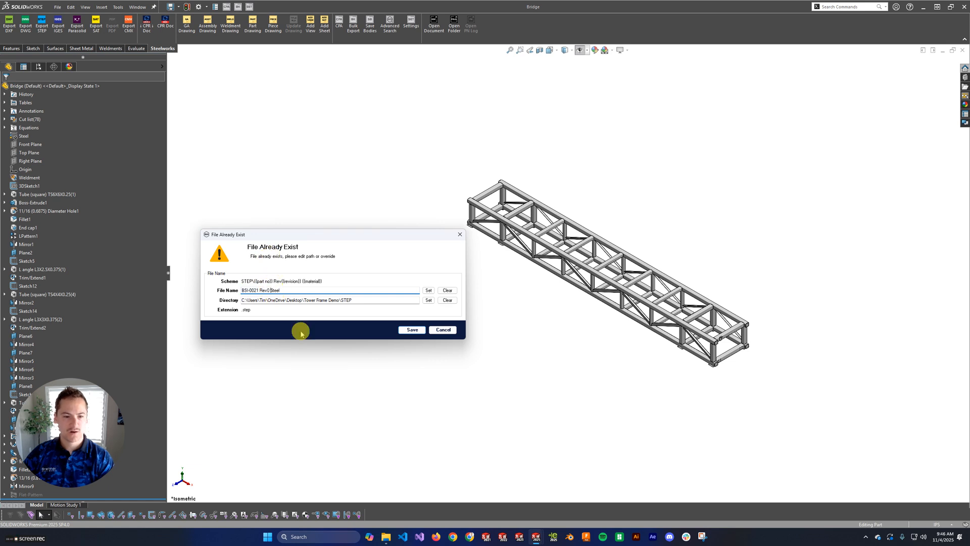
pyautogui.press('BackSpace')
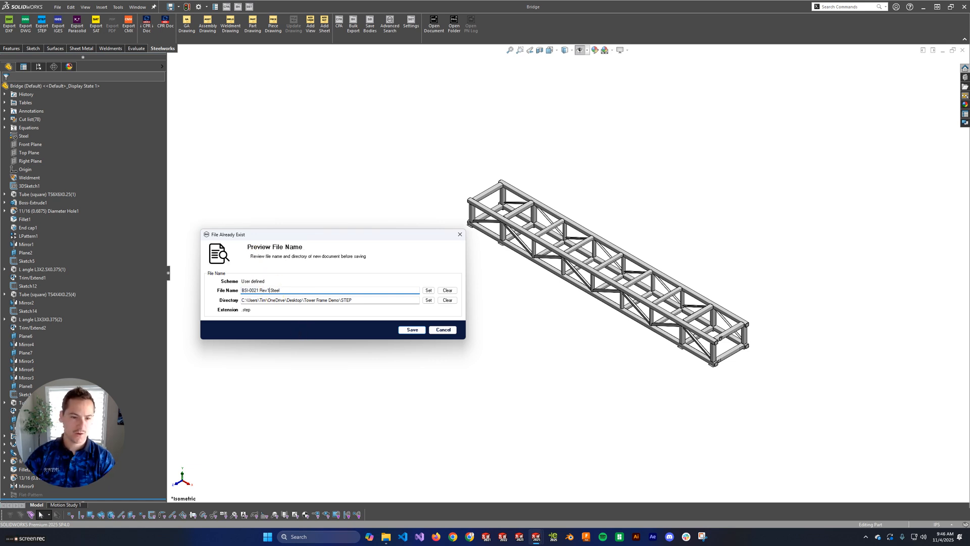
pyautogui.press('Return')
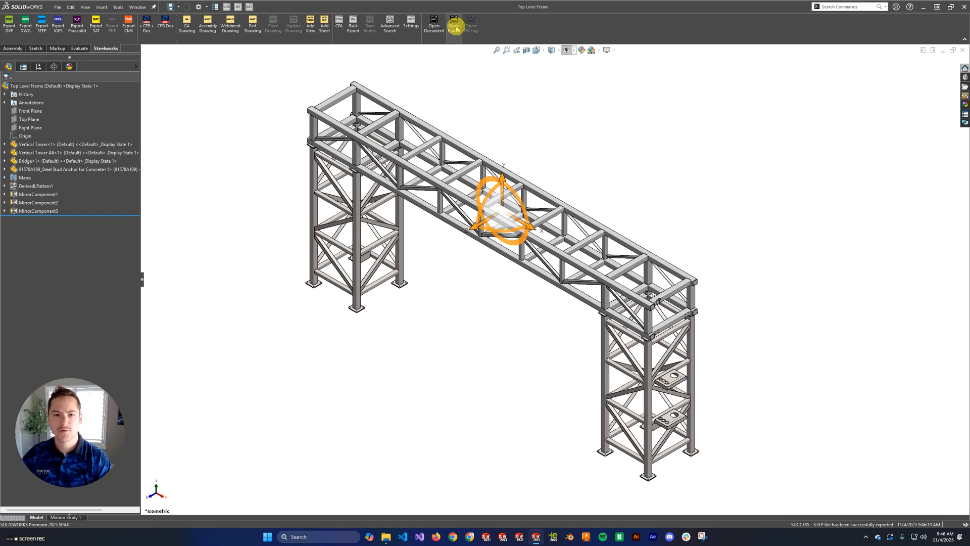
# - Open the export folder, review all STEP files exported from the bridge and its member, and close the folder
pyautogui.click(454, 31)
pyautogui.moveTo(538, 214); pyautogui.dragTo(484, 134)
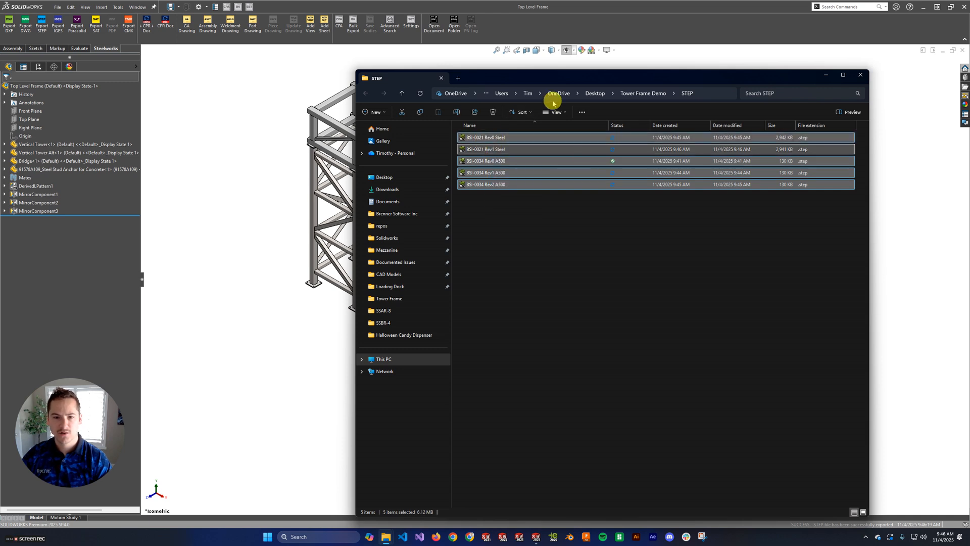
pyautogui.click(860, 75)
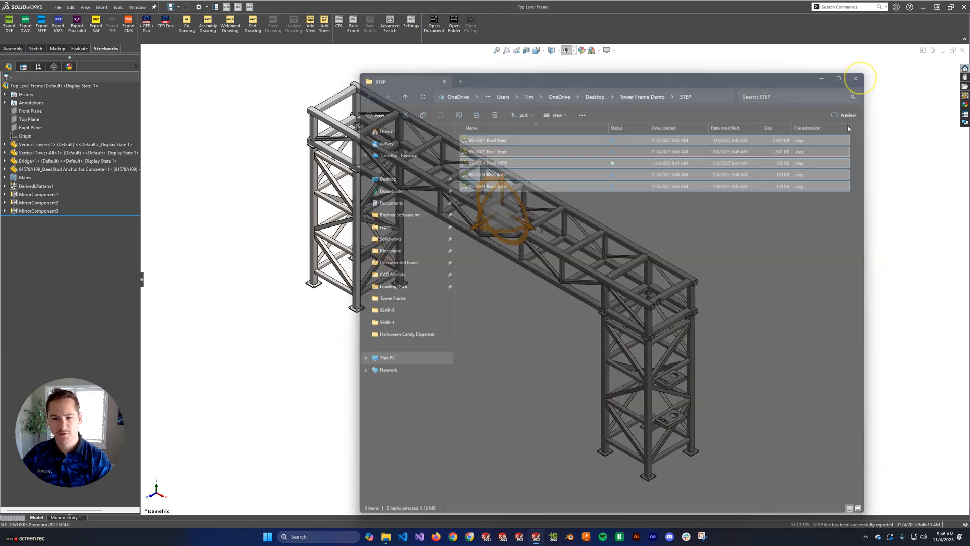
pyautogui.click(832, 179)
# - Export the complete Top Level Frame assembly as a STEP file named with part number BSI-0001 Rev0 in the STEP folder
pyautogui.scroll(1, 811, 176)
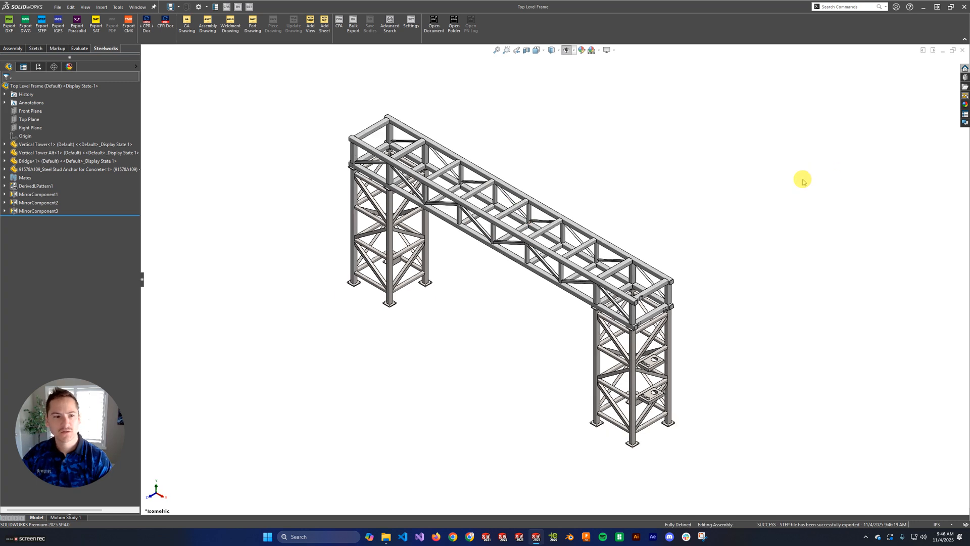
pyautogui.moveTo(225, 112); pyautogui.dragTo(745, 498)
pyautogui.click(798, 275)
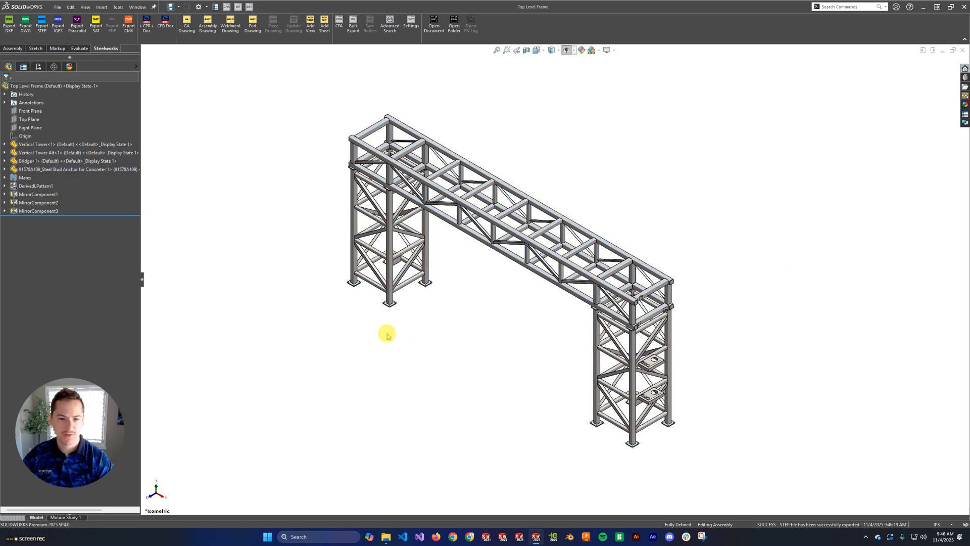
pyautogui.scroll(-6, 405, 332)
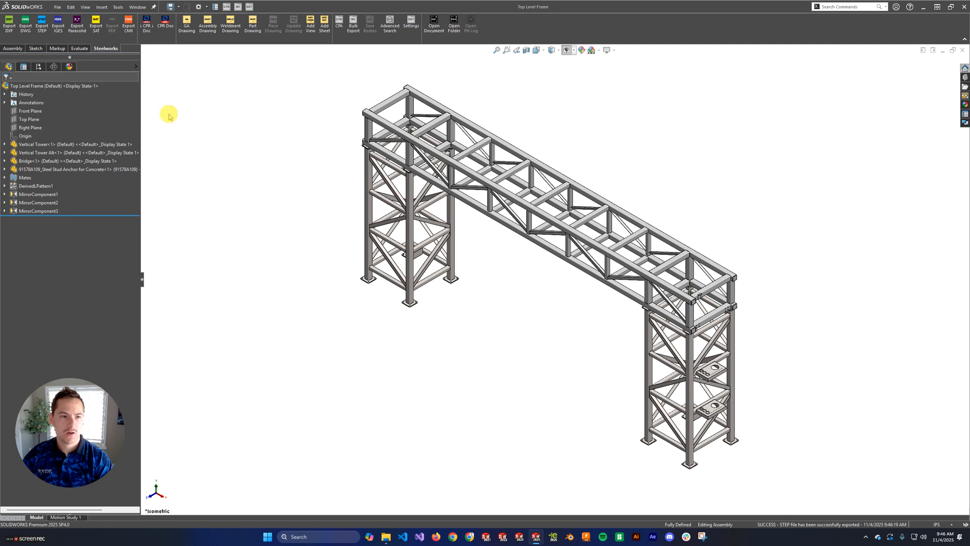
pyautogui.click(44, 28)
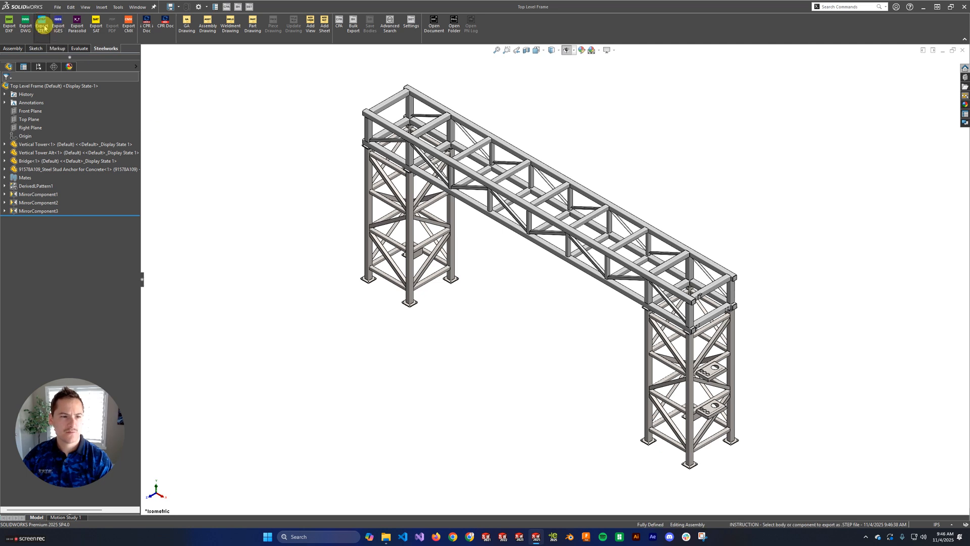
pyautogui.click(57, 90)
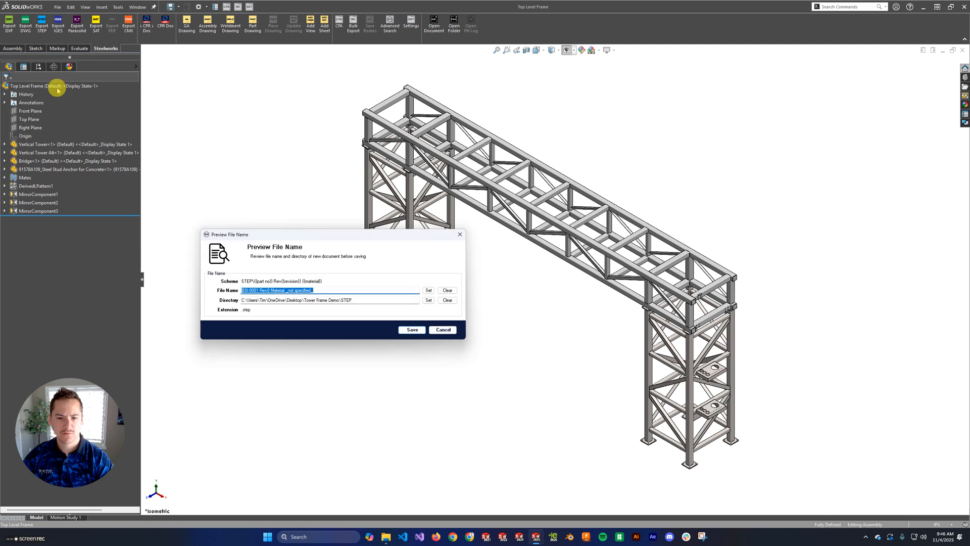
pyautogui.click(413, 331)
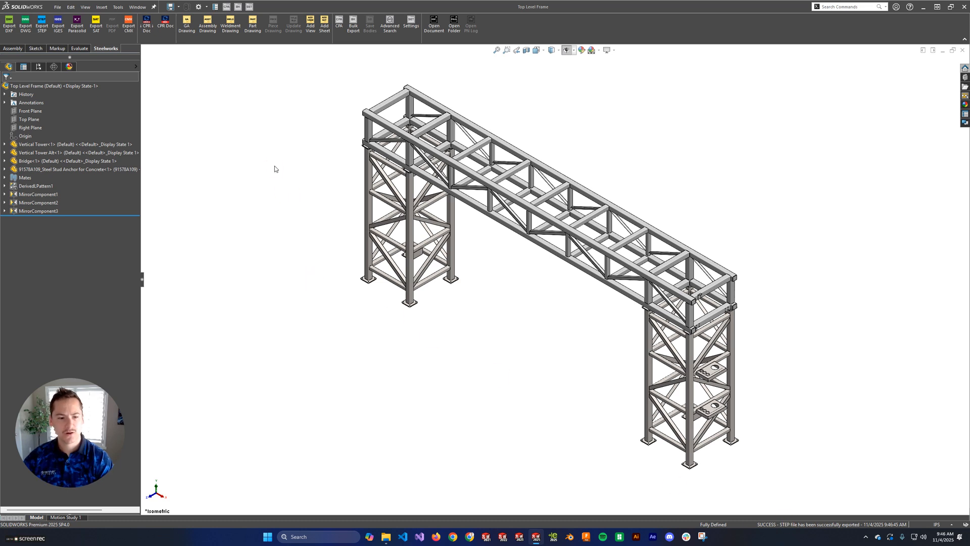
# - Open the Bridge part from the assembly to reach the end caps and mounting plates at its end
pyautogui.scroll(2, 552, 277)
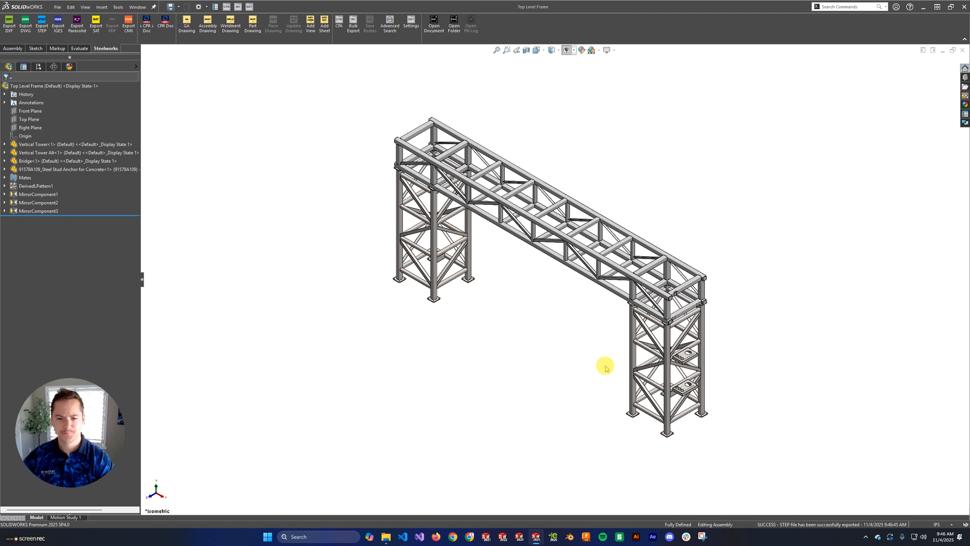
pyautogui.rightClick(616, 294)
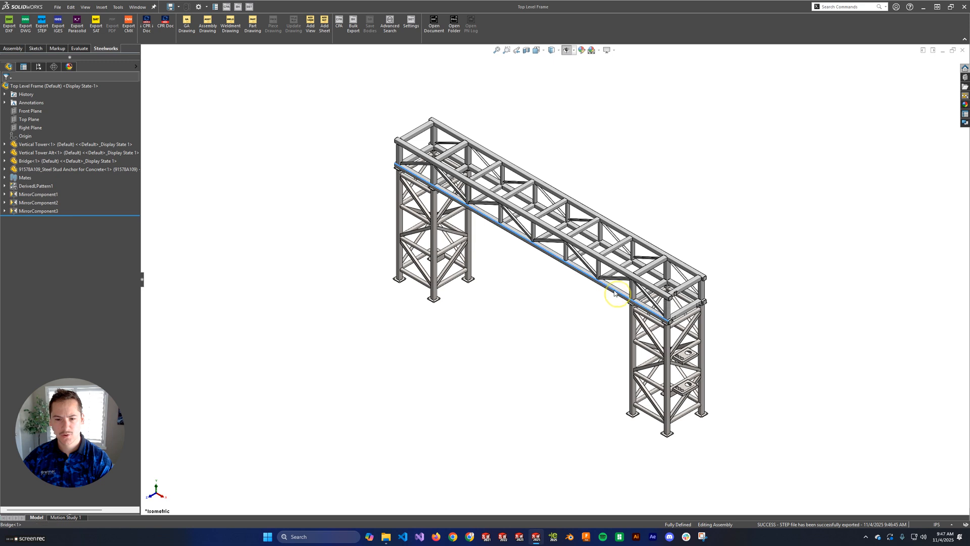
pyautogui.click(622, 257)
pyautogui.scroll(-5, 728, 349)
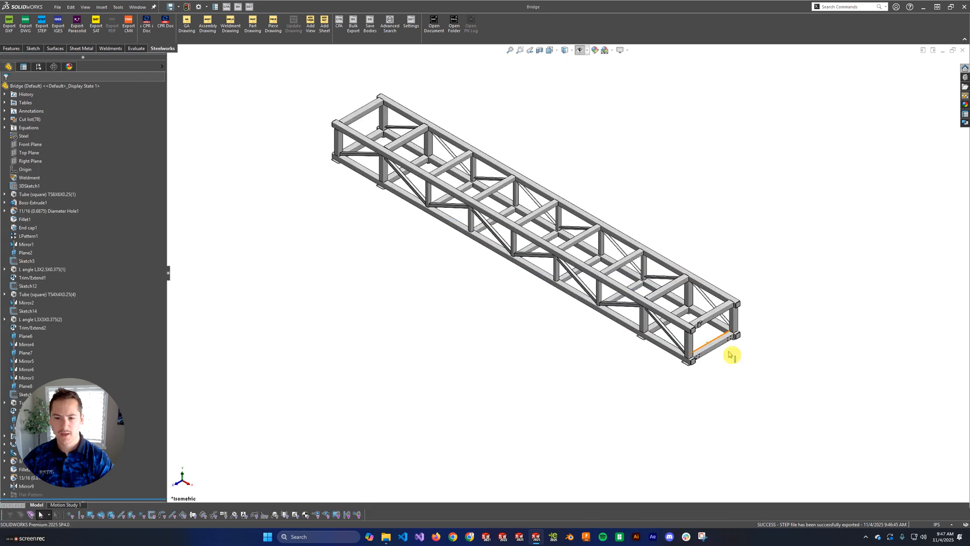
pyautogui.scroll(-3, 652, 346)
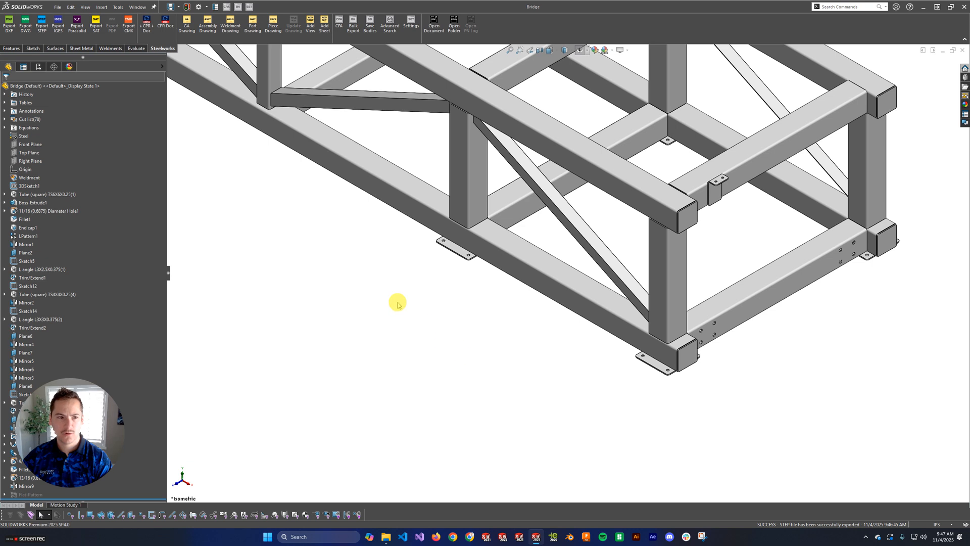
# - Export the face of the lower tube's end cap as DXF file BSI-0026 Rev0 A36 (T 0.25) to the Laser Table 12k folder
pyautogui.click(9, 23)
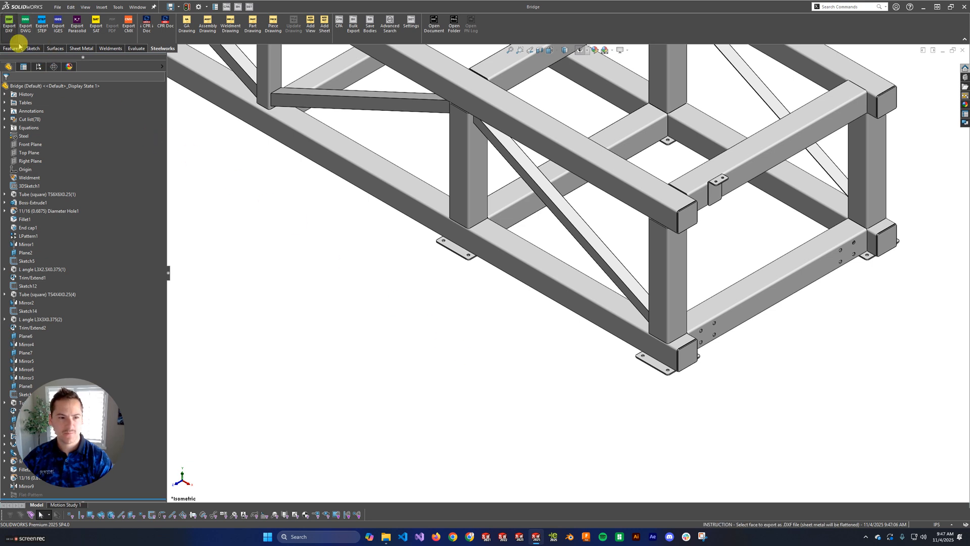
pyautogui.click(683, 361)
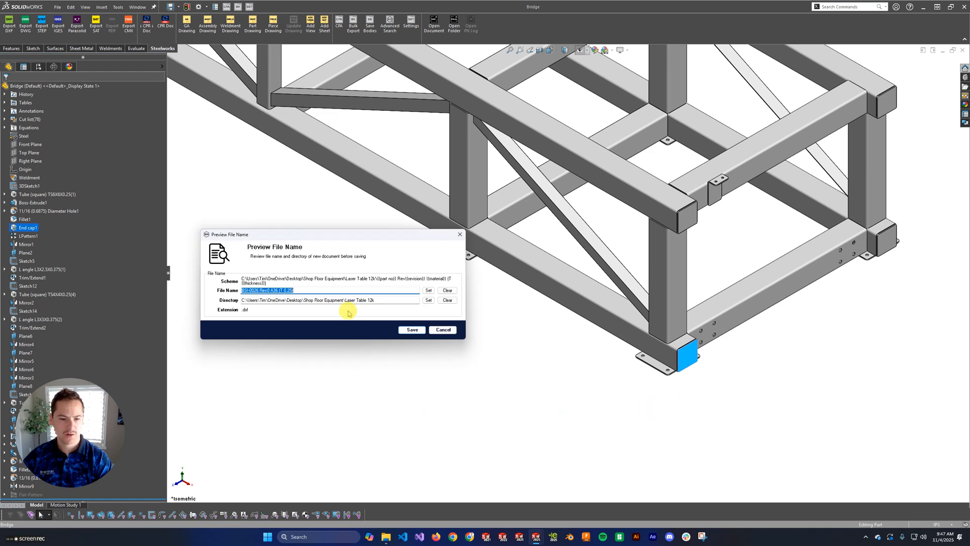
pyautogui.moveTo(376, 300); pyautogui.dragTo(355, 301)
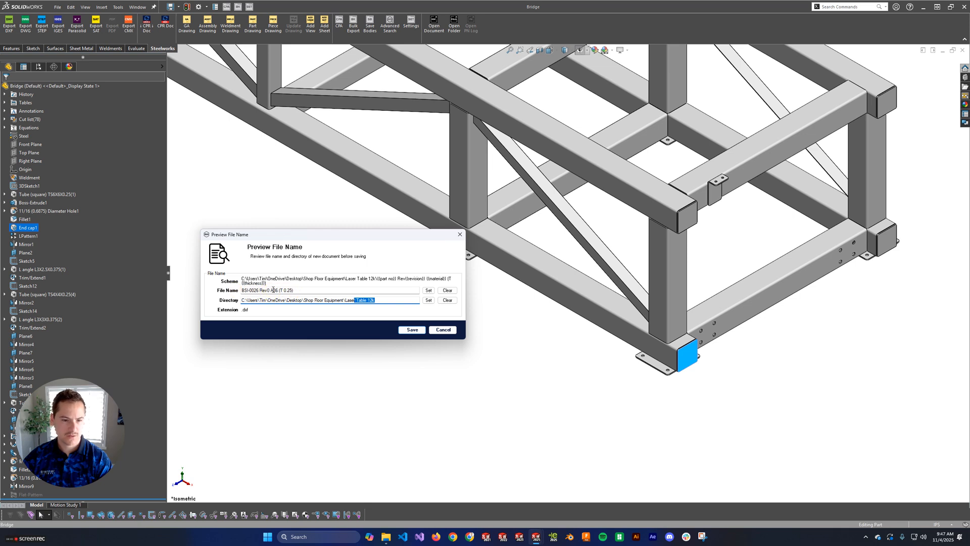
pyautogui.click(411, 329)
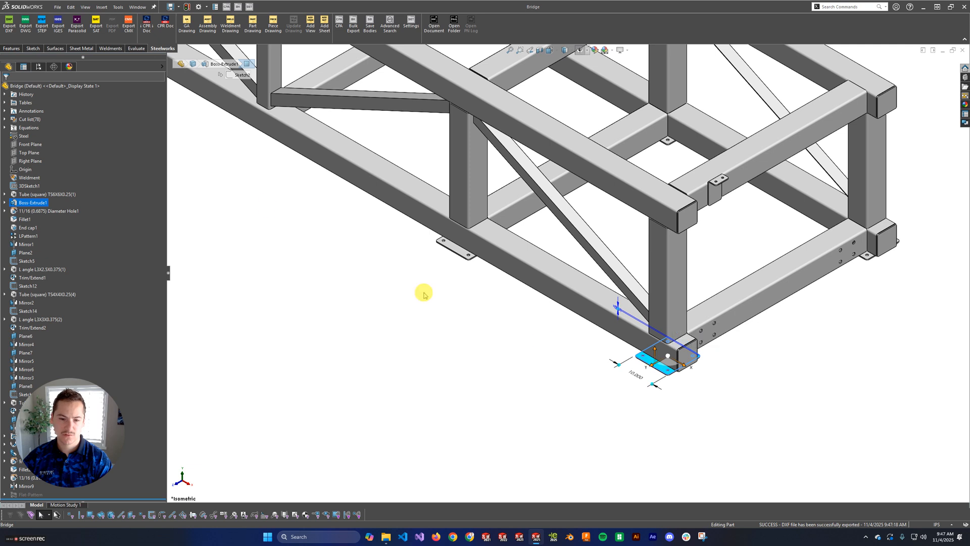
# - Export the mounting plate under the bridge's end as DXF file BSI-0025 Rev0 A36, and close the Bridge part to return to the assembly
pyautogui.click(10, 25)
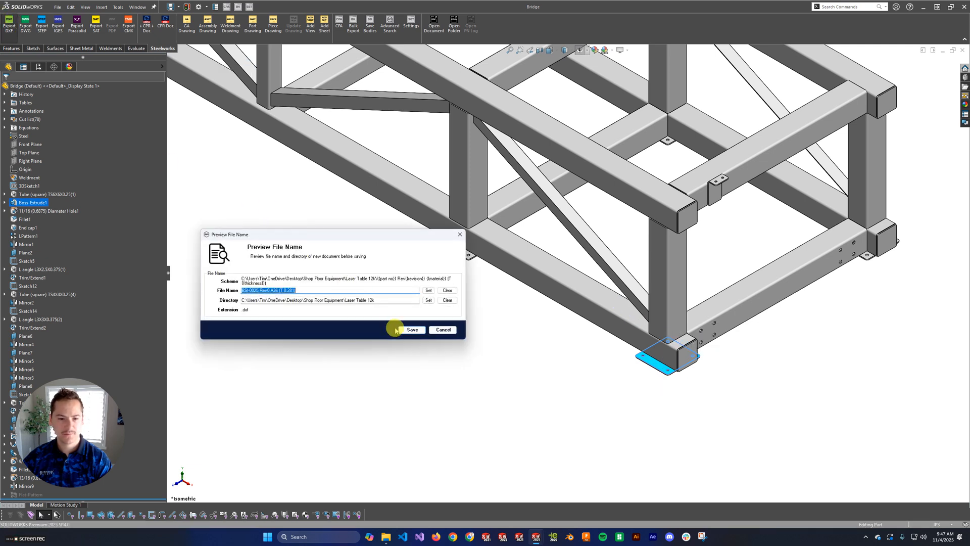
pyautogui.click(411, 330)
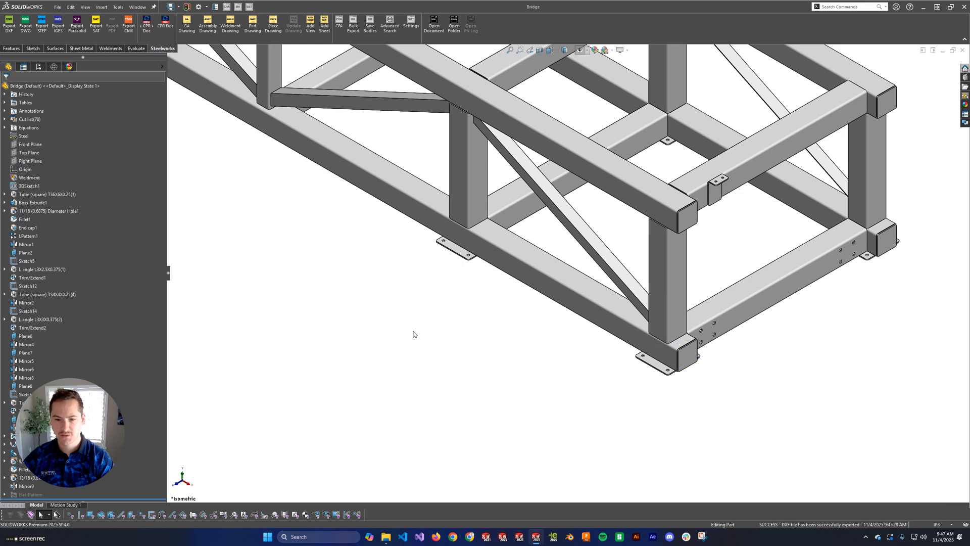
pyautogui.press('f')
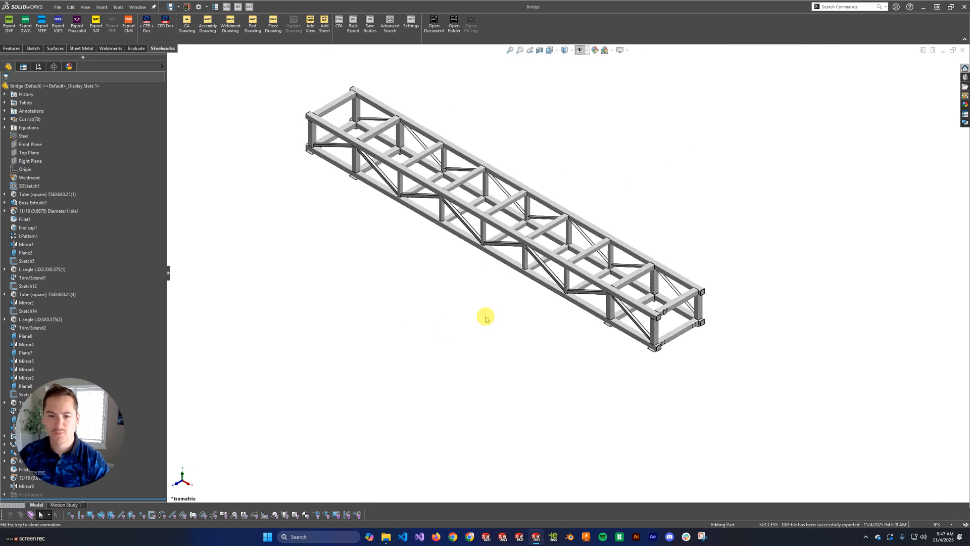
pyautogui.click(61, 87)
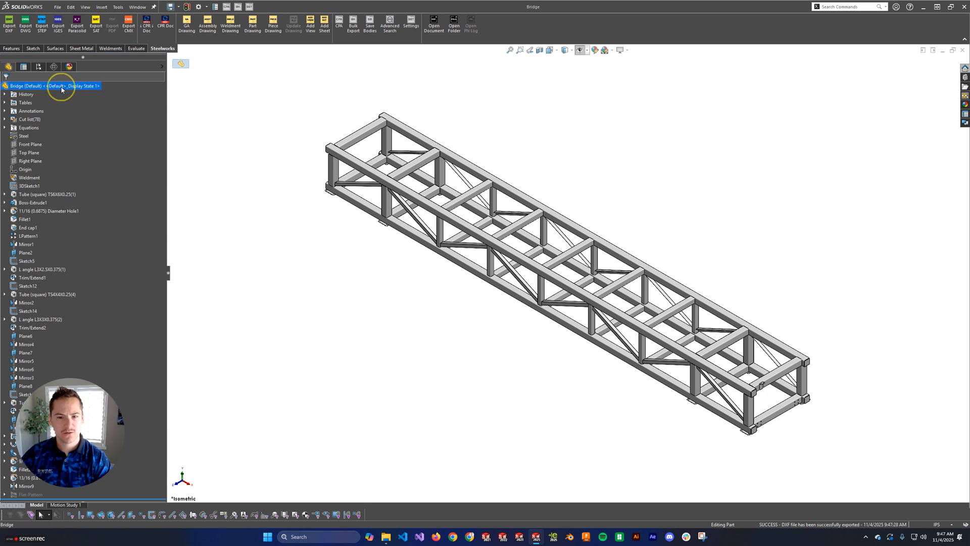
pyautogui.moveTo(278, 73); pyautogui.dragTo(866, 476)
pyautogui.click(741, 226)
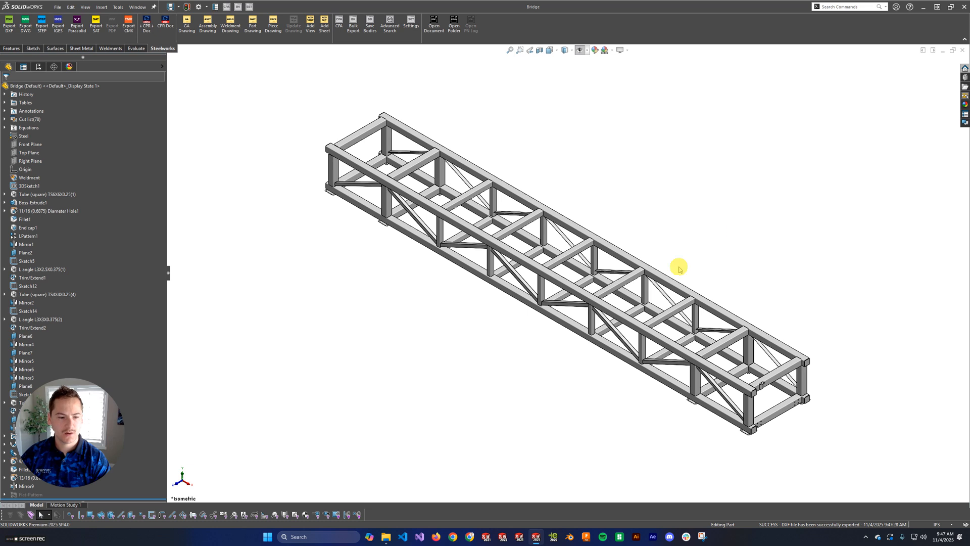
pyautogui.click(961, 51)
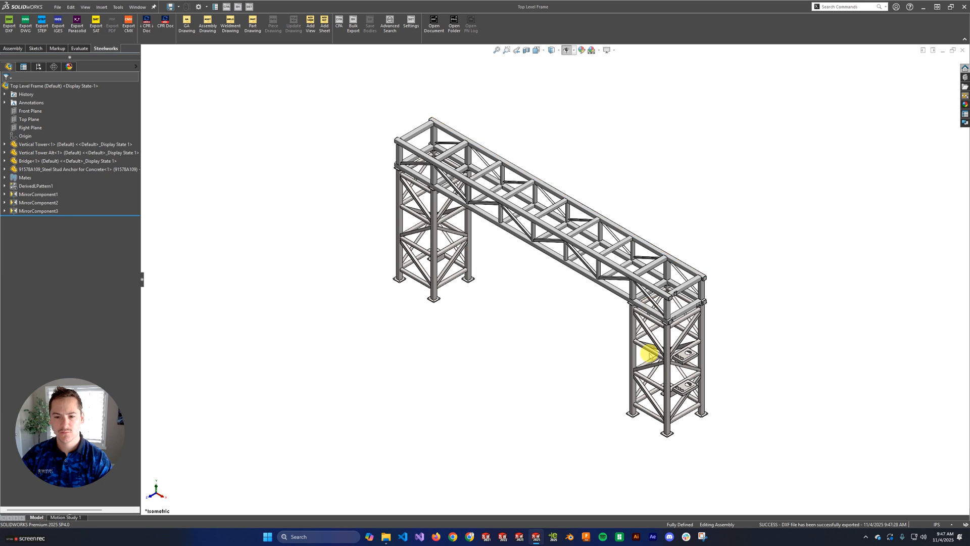
# - From the assembly, export the tower's upper perforated plate as DXF file BSI-0012 Rev0 Steel, overwriting the existing file, and return to the assembly
pyautogui.scroll(-5, 658, 362)
pyautogui.scroll(-2, 658, 362)
pyautogui.click(684, 277)
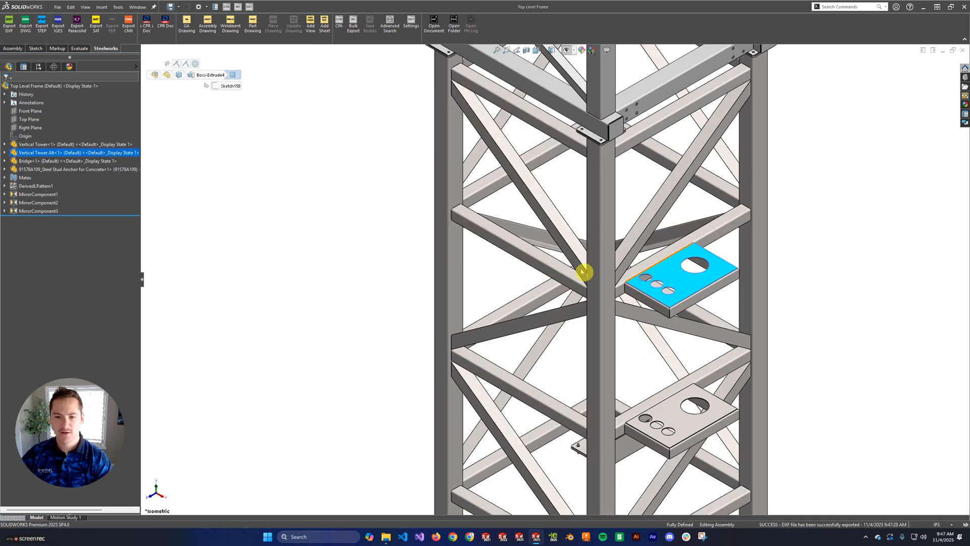
pyautogui.click(7, 25)
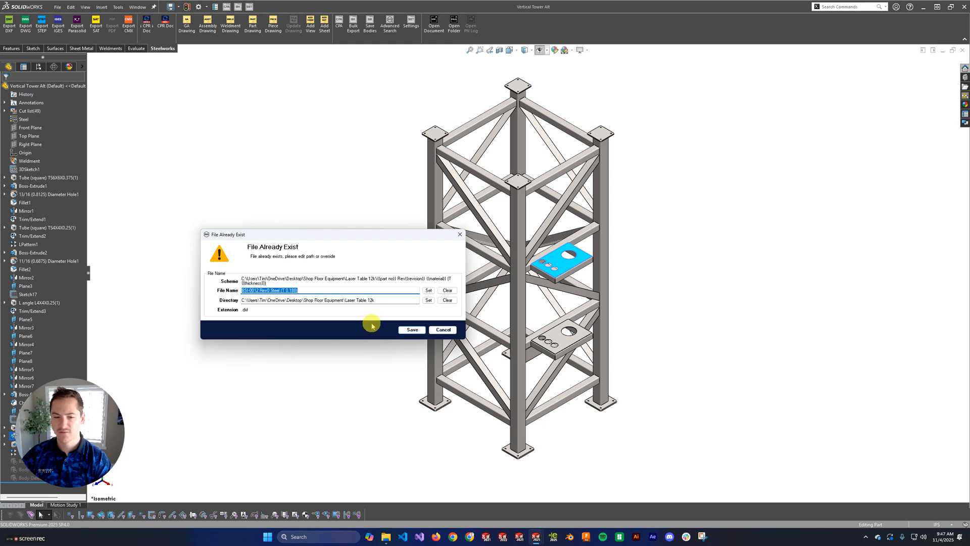
pyautogui.click(404, 331)
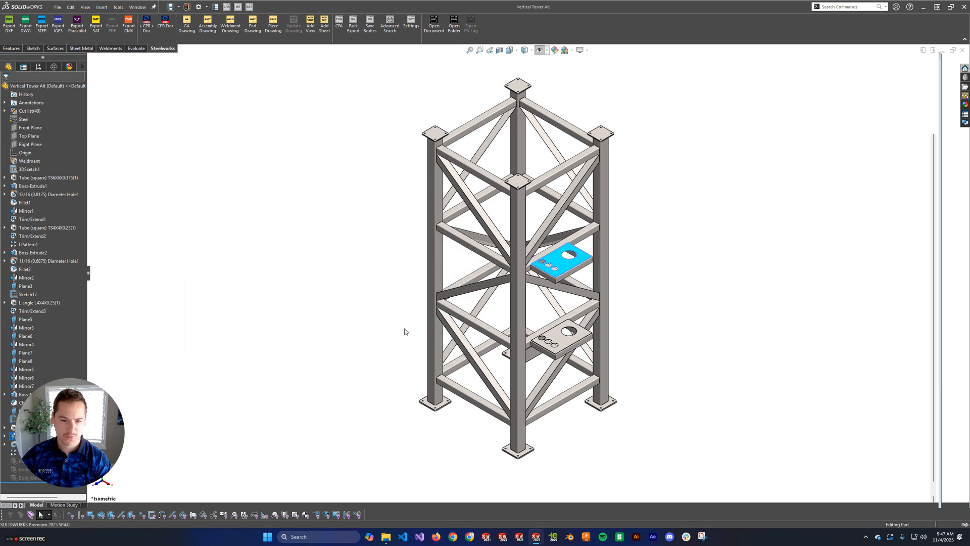
pyautogui.scroll(3, 426, 300)
pyautogui.middleClick(424, 261)
pyautogui.middleClick(424, 262)
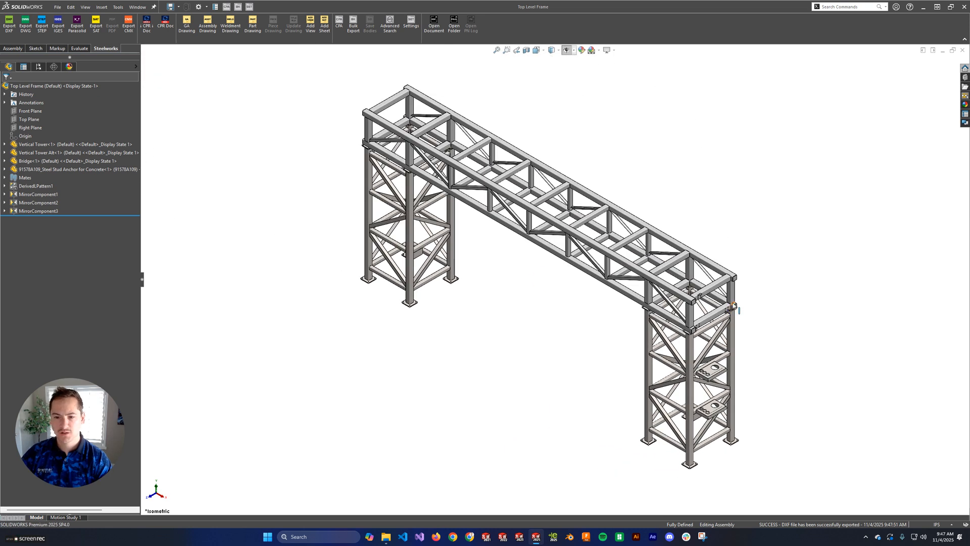
# - Examine the tower's perforated plate and the bent sheet metal bracket on the bridge's end cross member as flat pattern candidates
pyautogui.scroll(-5, 743, 370)
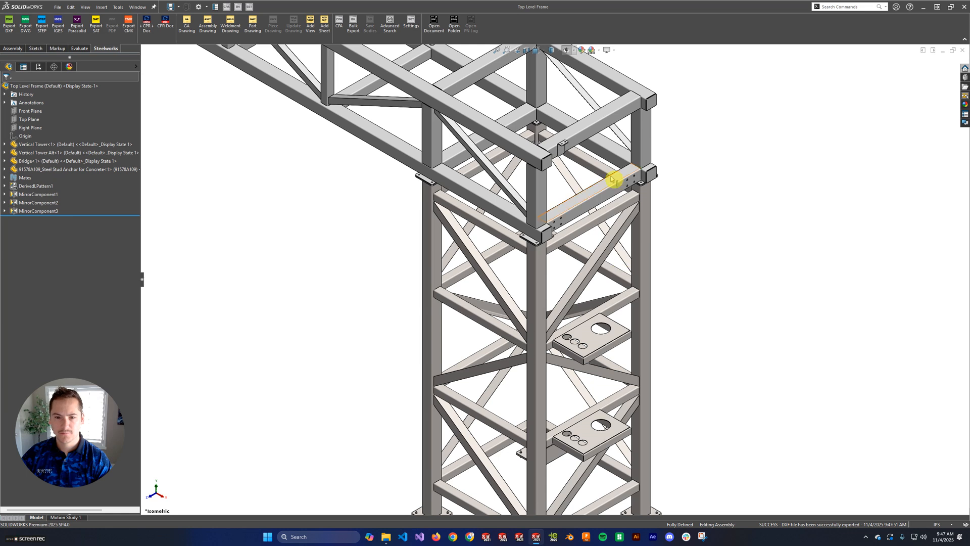
pyautogui.scroll(-5, 606, 335)
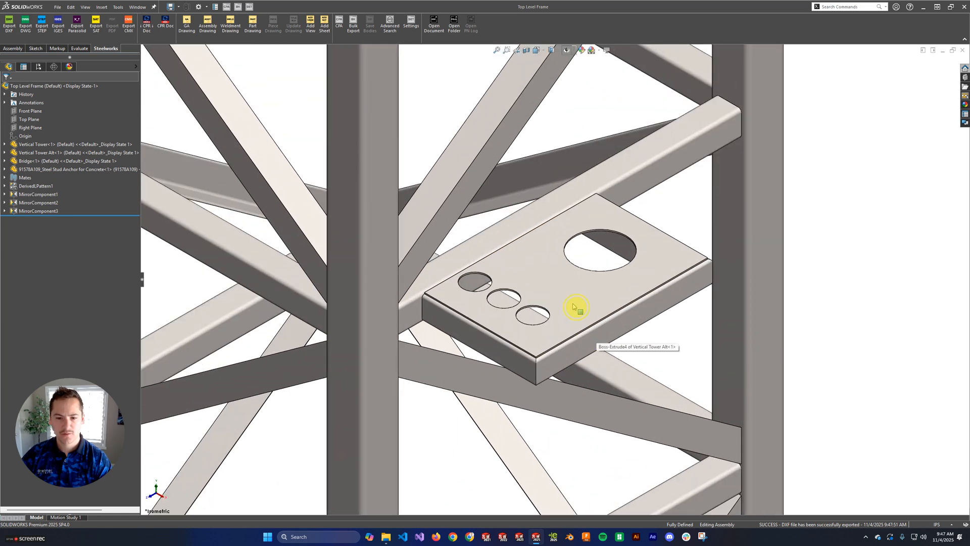
pyautogui.click(573, 306)
pyautogui.scroll(5, 571, 303)
pyautogui.click(749, 207)
pyautogui.scroll(2, 554, 162)
pyautogui.scroll(-6, 499, 222)
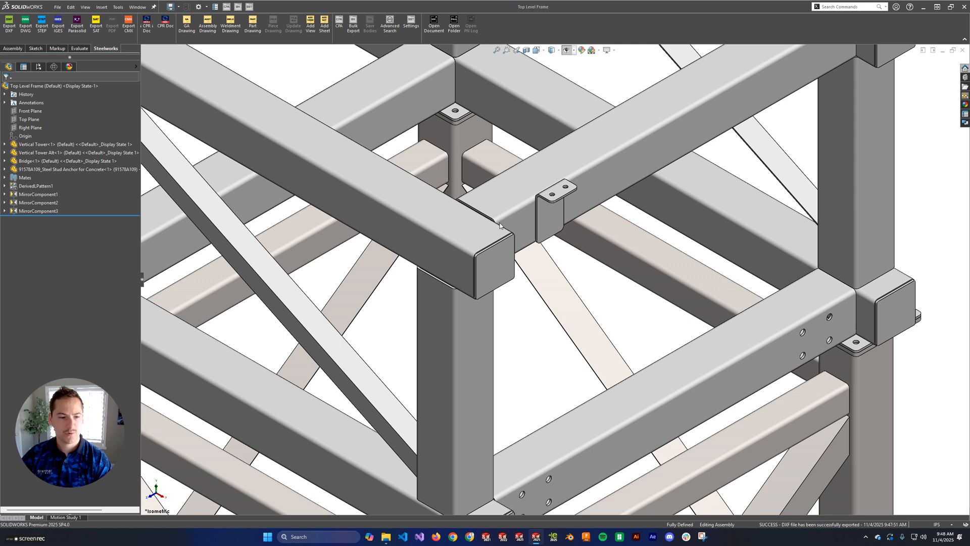
pyautogui.scroll(-1, 550, 253)
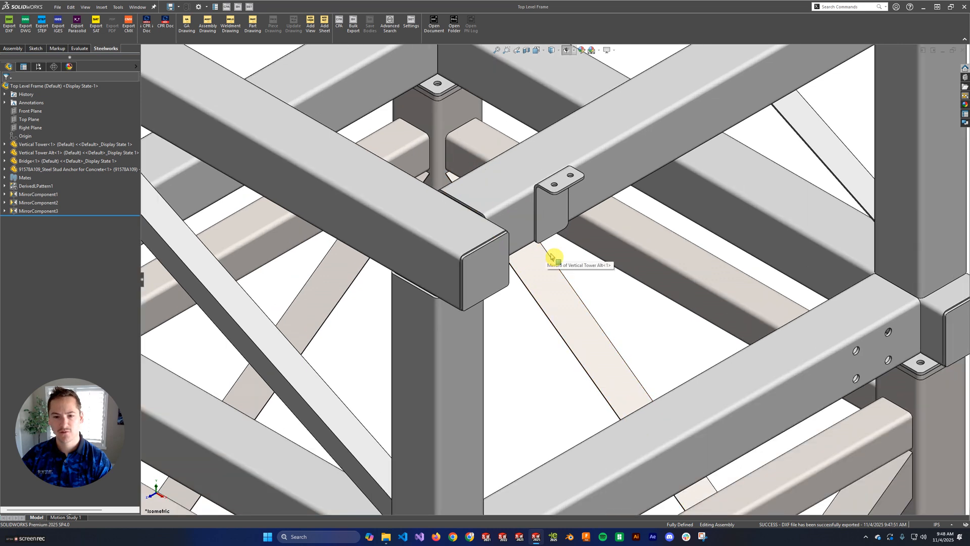
pyautogui.scroll(4, 551, 256)
pyautogui.scroll(-4, 596, 256)
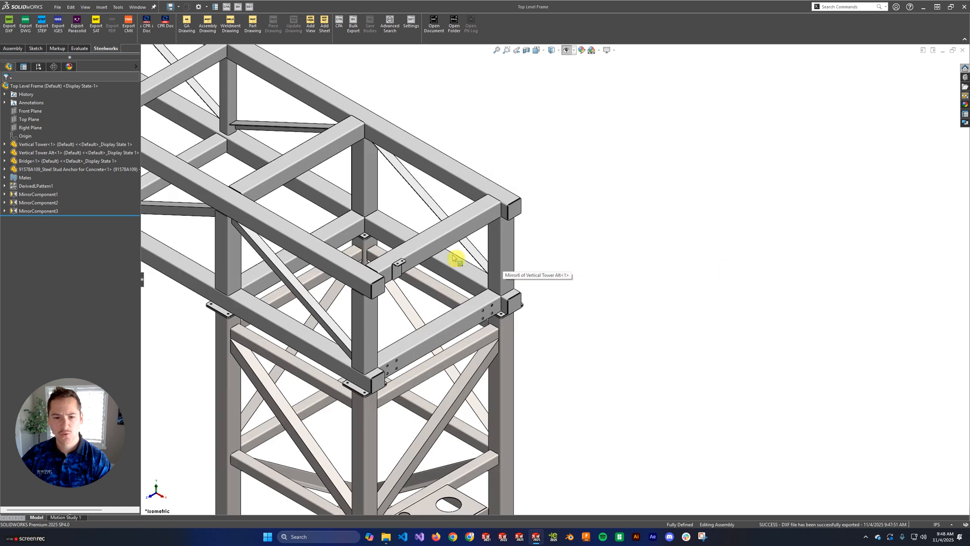
pyautogui.scroll(-1, 440, 286)
pyautogui.click(451, 270)
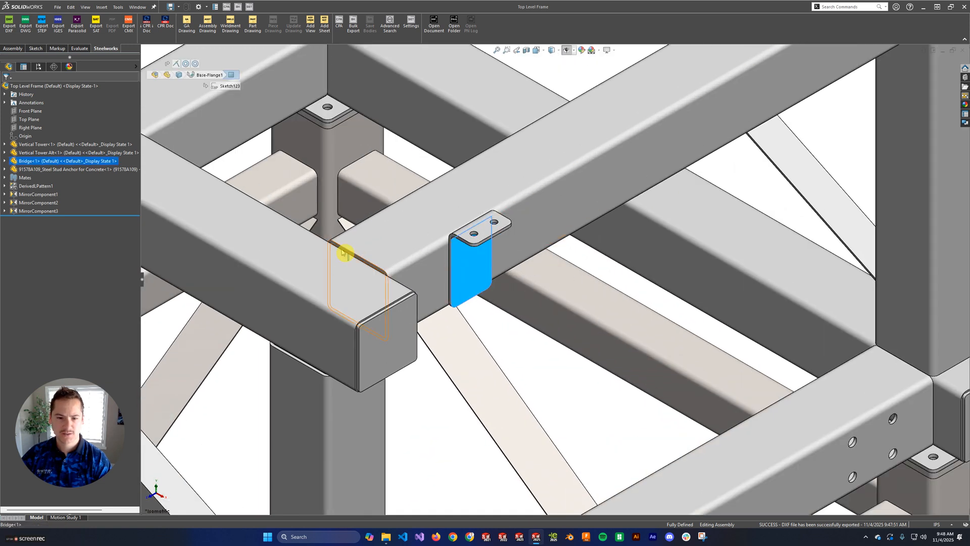
pyautogui.scroll(-1, 336, 251)
pyautogui.scroll(5, 336, 251)
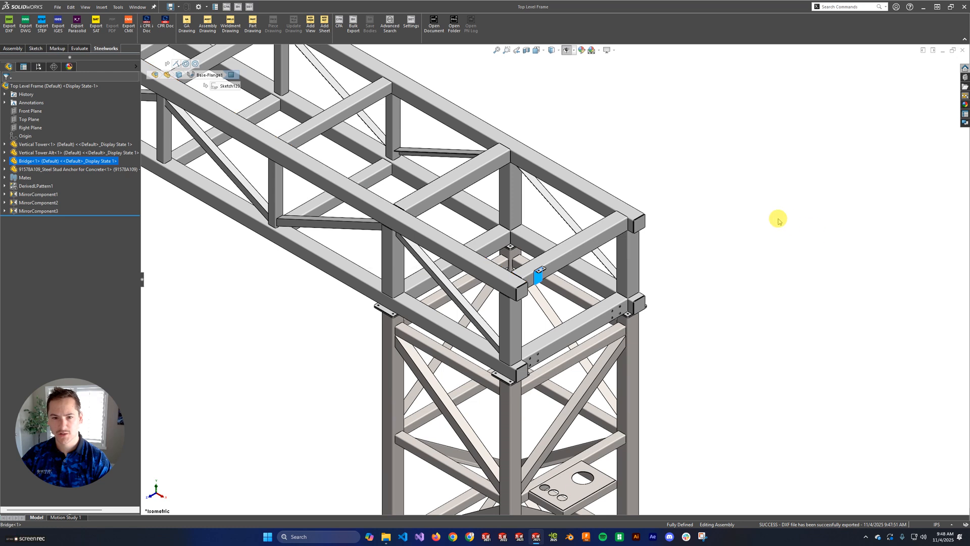
pyautogui.click(681, 187)
# - Open the Steelworks file naming settings and review the DXF/DWG sheet metal export options, including Bend lines and Auto align
pyautogui.click(411, 25)
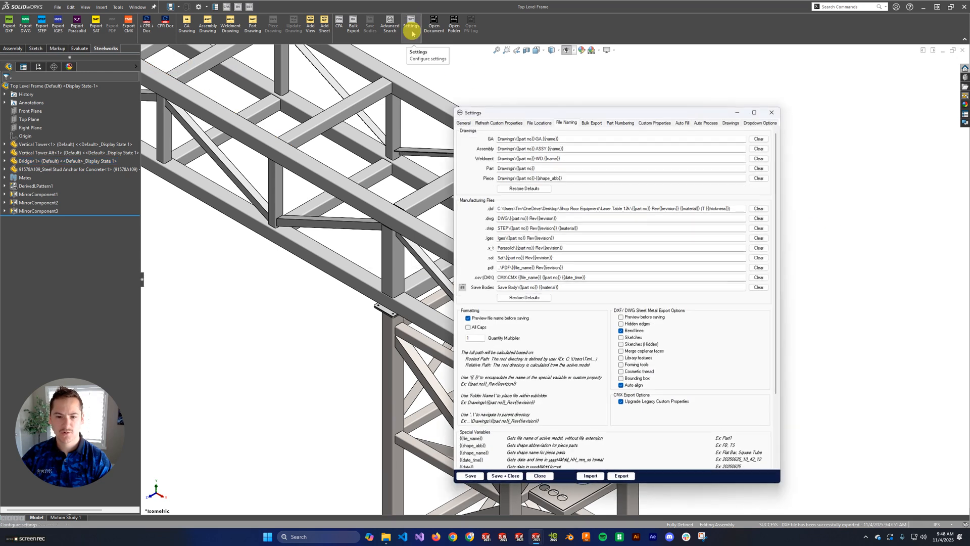
pyautogui.moveTo(588, 115); pyautogui.dragTo(702, 75)
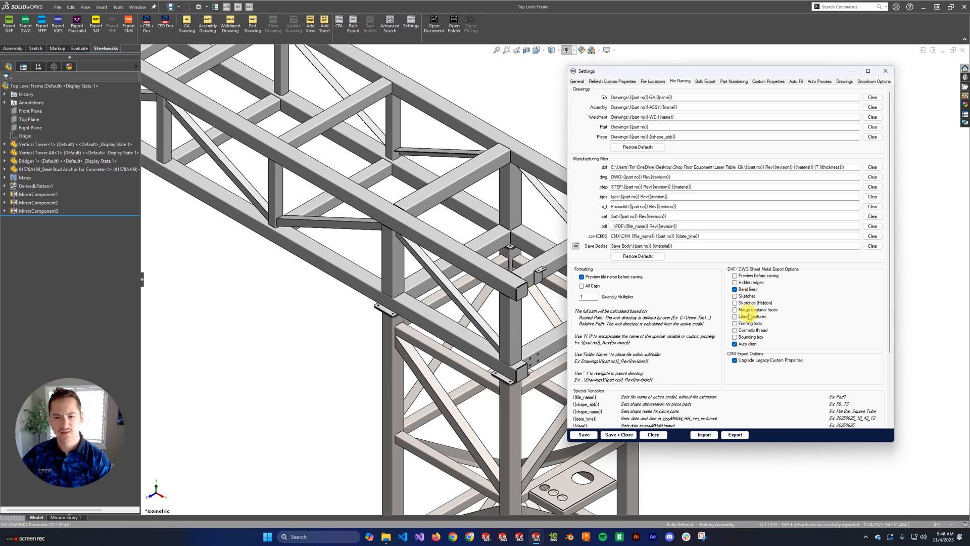
pyautogui.moveTo(750, 316)
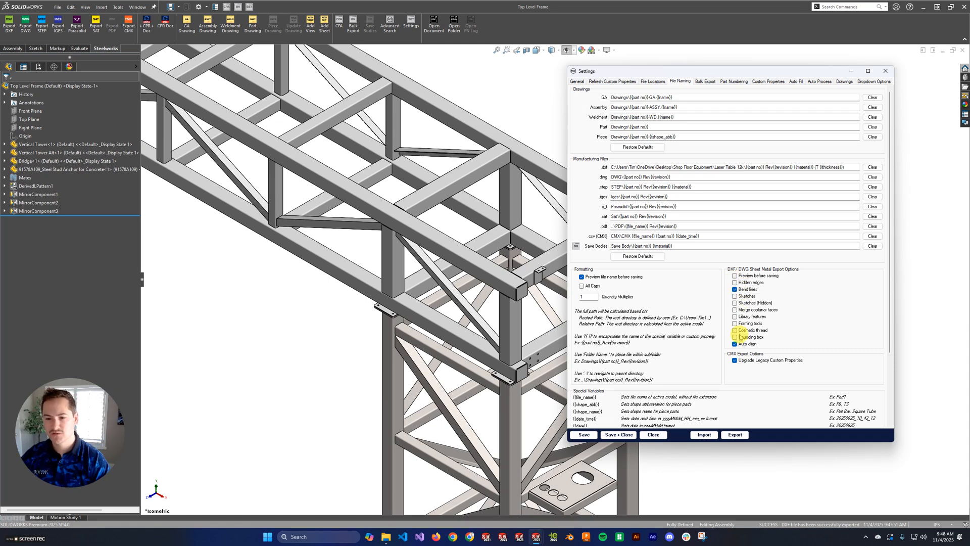
pyautogui.click(735, 289)
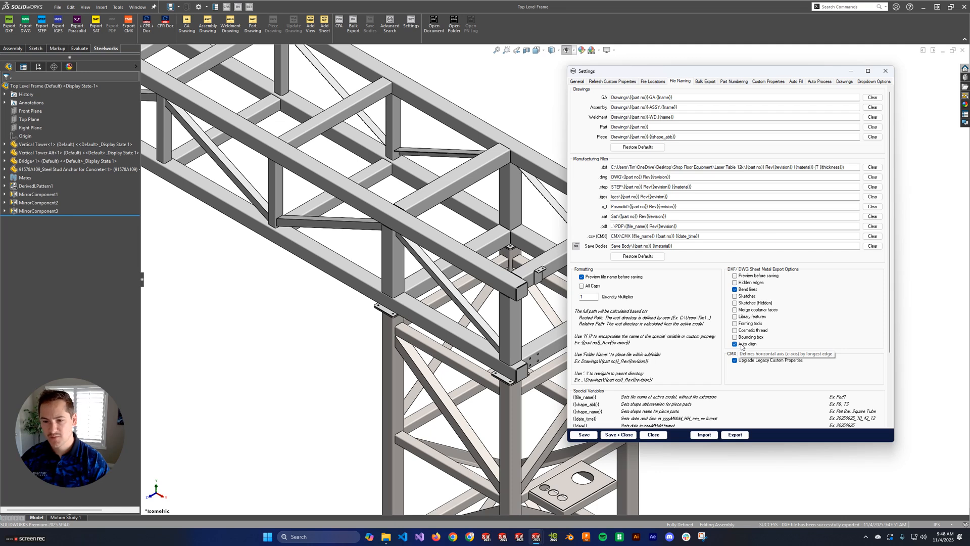
# - Close the settings and export the bent bracket on the bridge's end cross member as DXF file BSI-0033 Rev0 A36 (T 0.25), overwriting the existing file
pyautogui.click(885, 72)
pyautogui.scroll(-5, 563, 309)
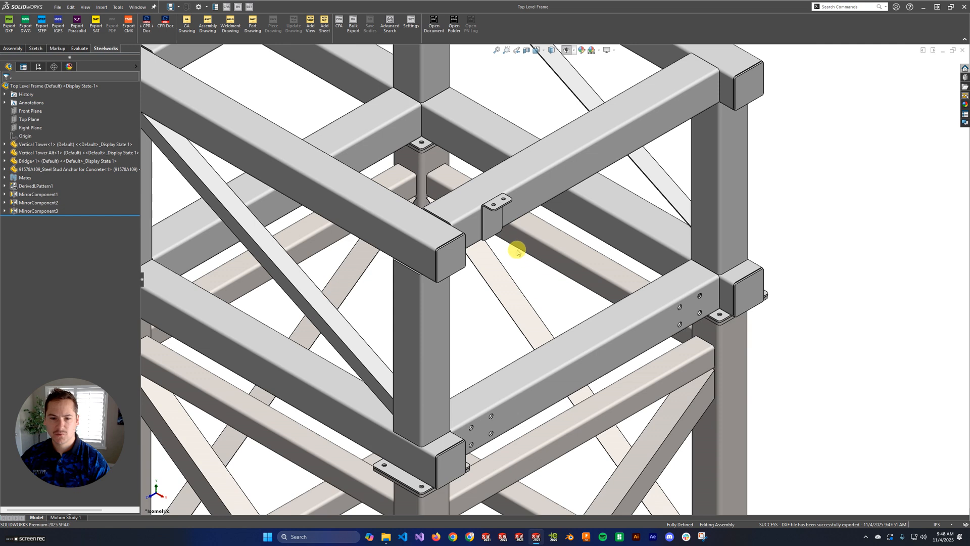
pyautogui.scroll(-2, 517, 251)
pyautogui.click(489, 218)
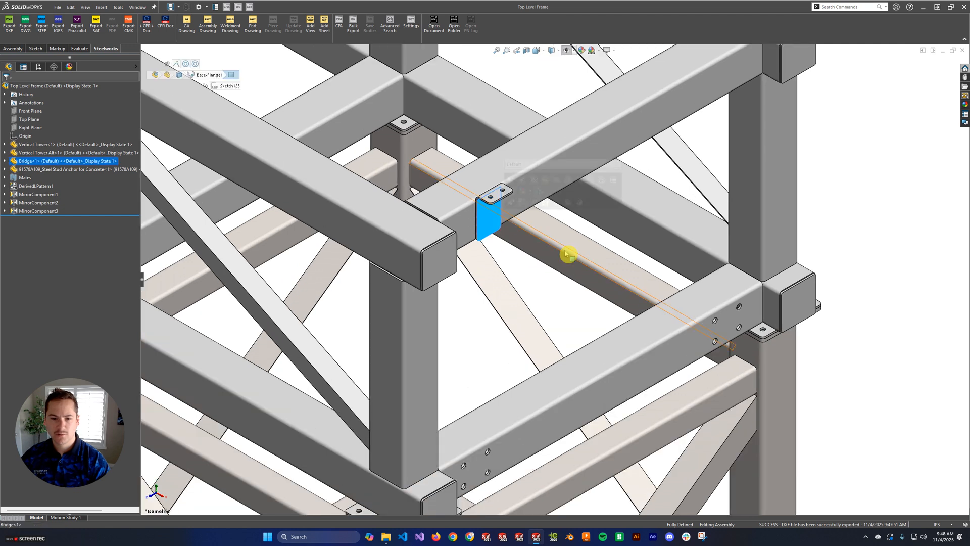
pyautogui.click(8, 25)
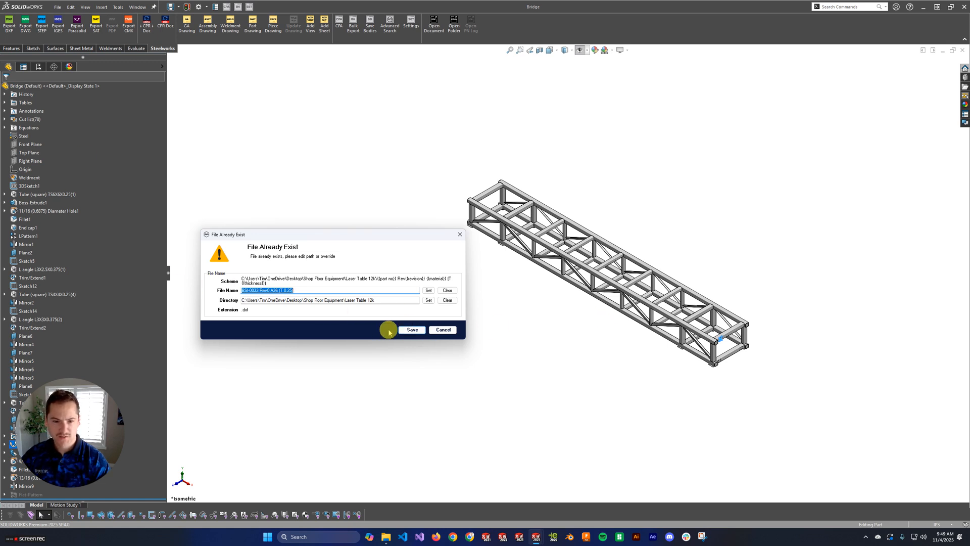
pyautogui.click(412, 330)
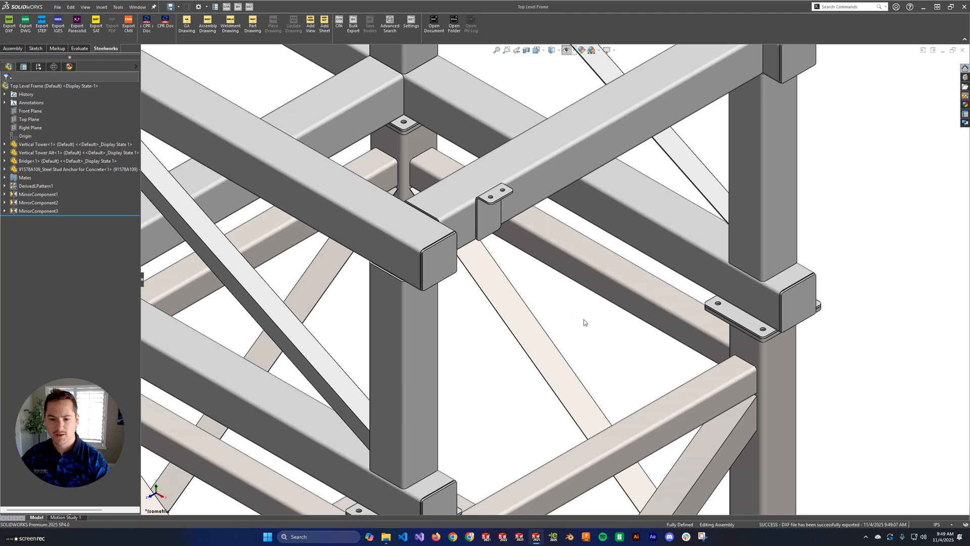
# - Open the exported bracket DXF in eDrawings to check its flat pattern and bend line, and close it to return to the whole frame assembly
pyautogui.click(435, 31)
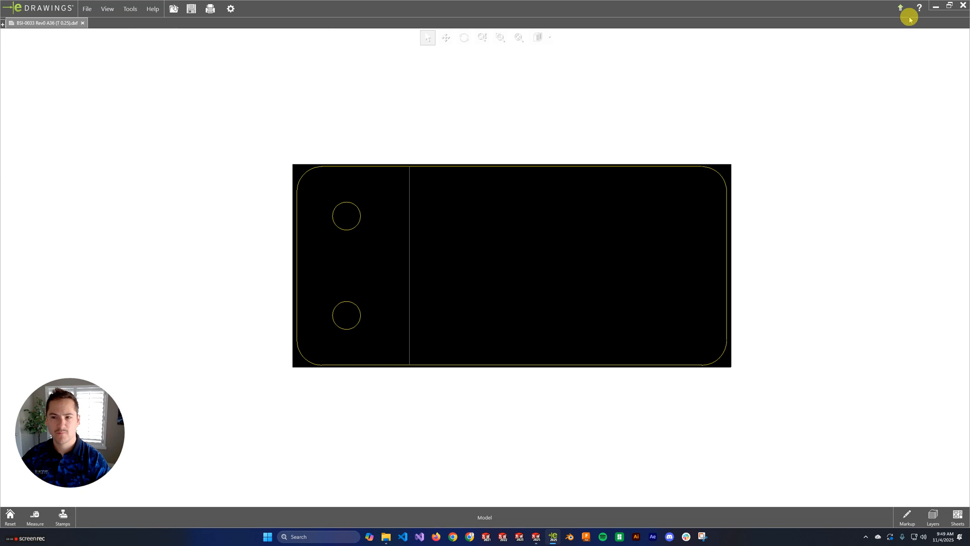
pyautogui.click(965, 7)
pyautogui.scroll(10, 660, 177)
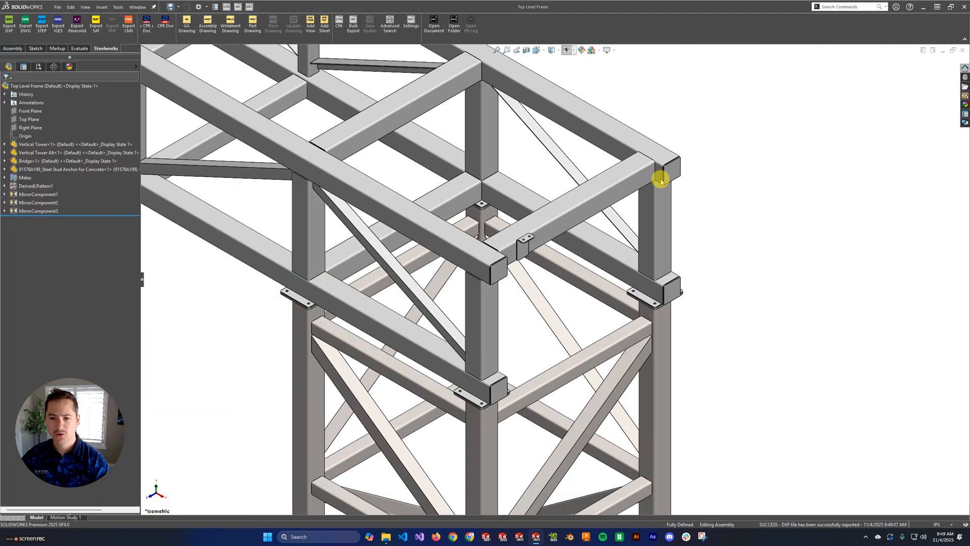
pyautogui.scroll(-3, 378, 238)
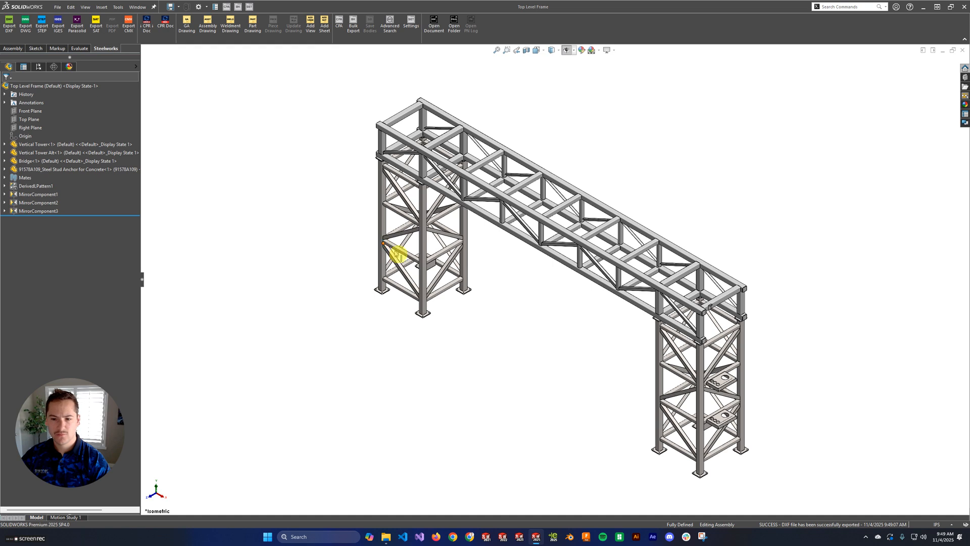
pyautogui.scroll(-2, 507, 317)
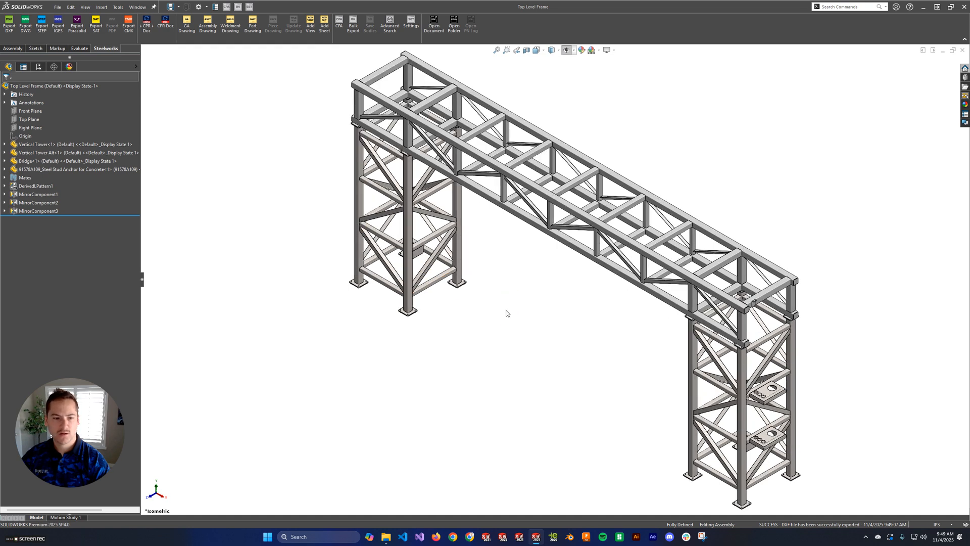